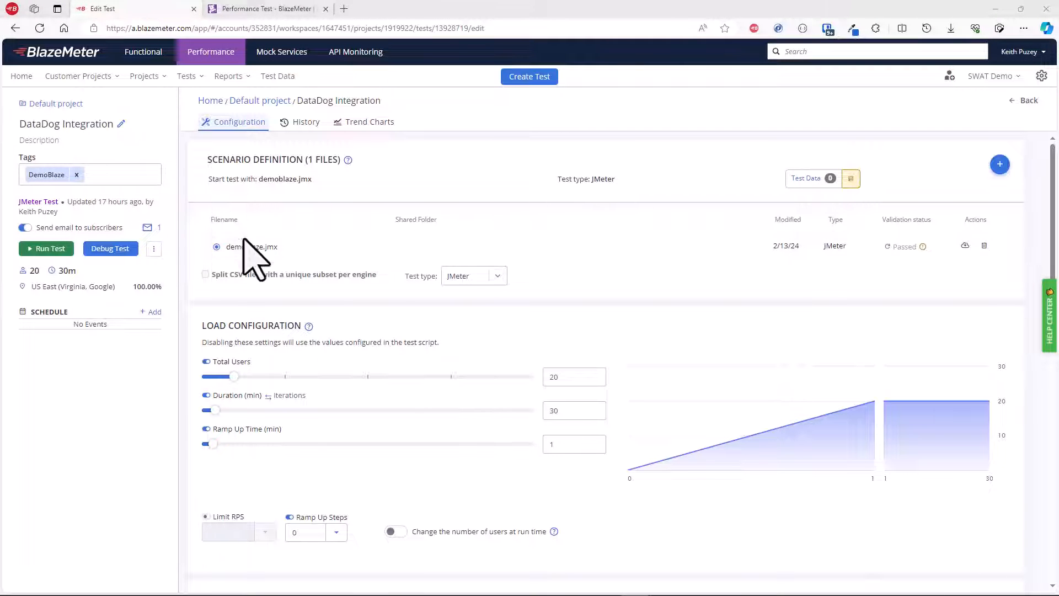
# - Open the Datadog APM integration setup in the test's APM Integration section
pyautogui.scroll(-10, 335, 457)
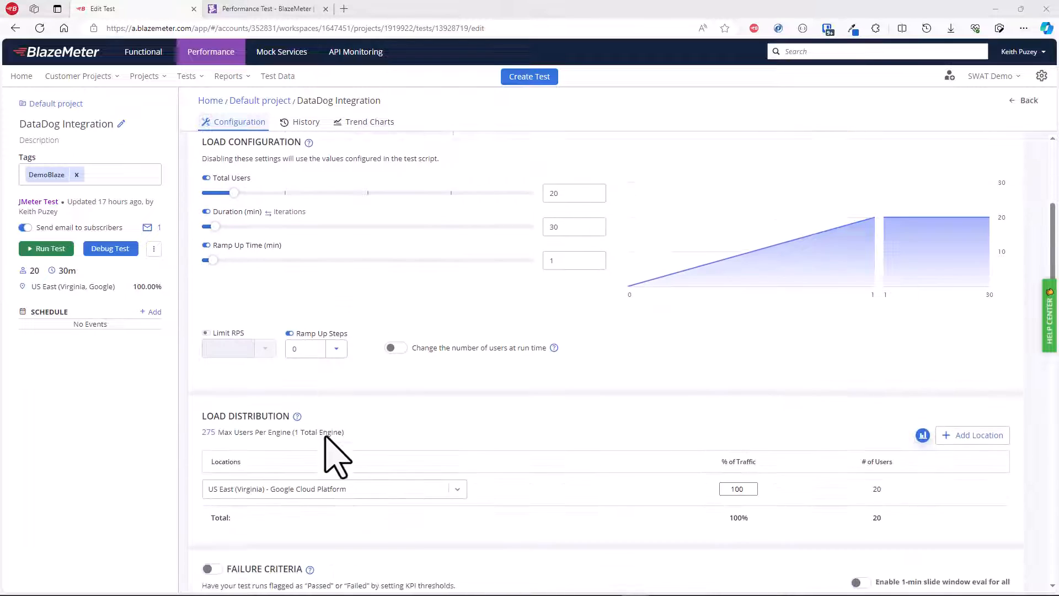
pyautogui.scroll(-4, 335, 457)
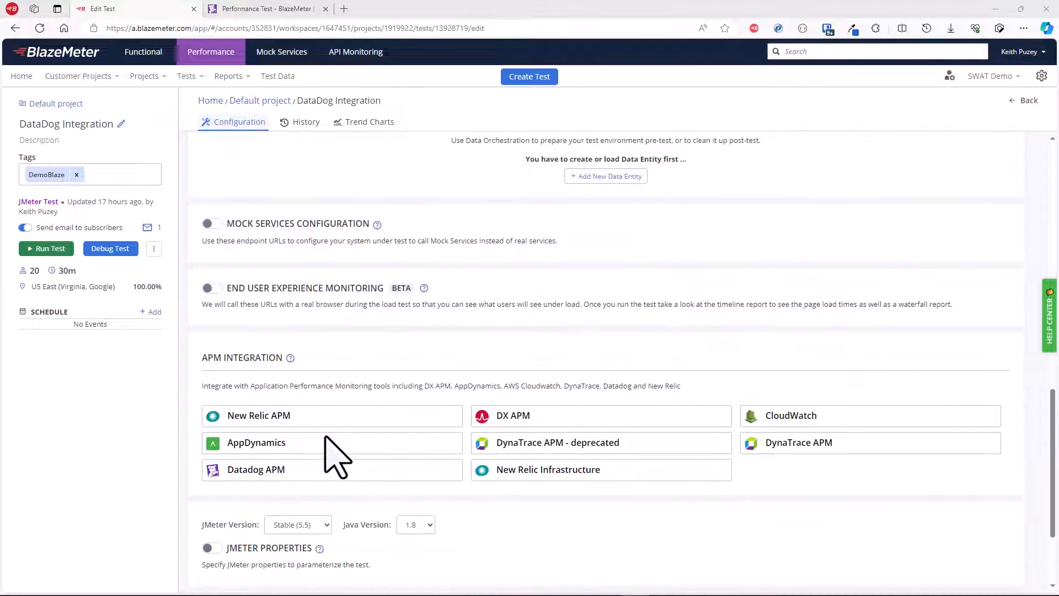
pyautogui.scroll(-1, 331, 453)
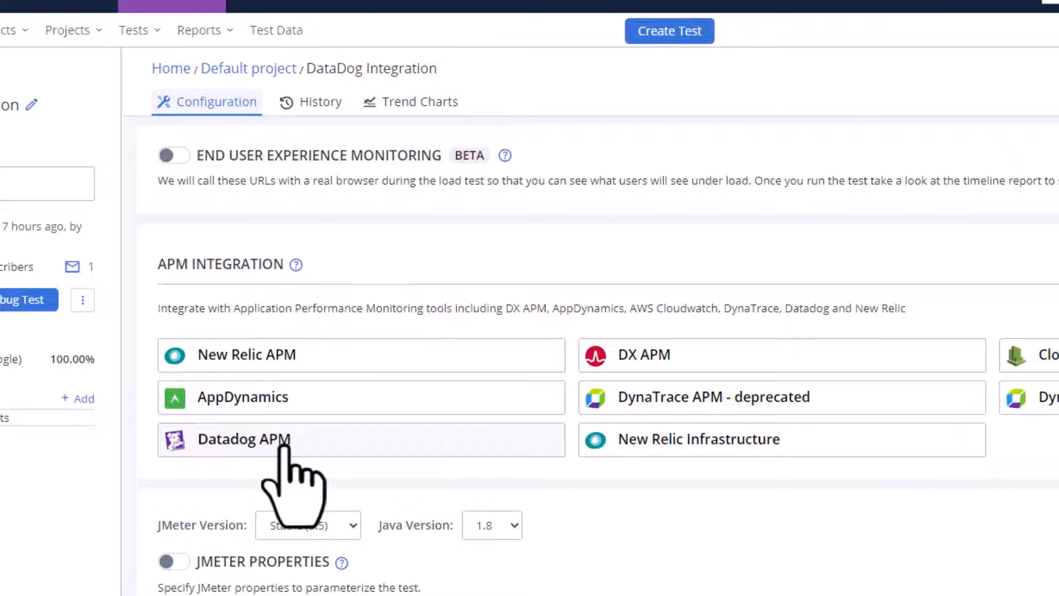
pyautogui.click(284, 445)
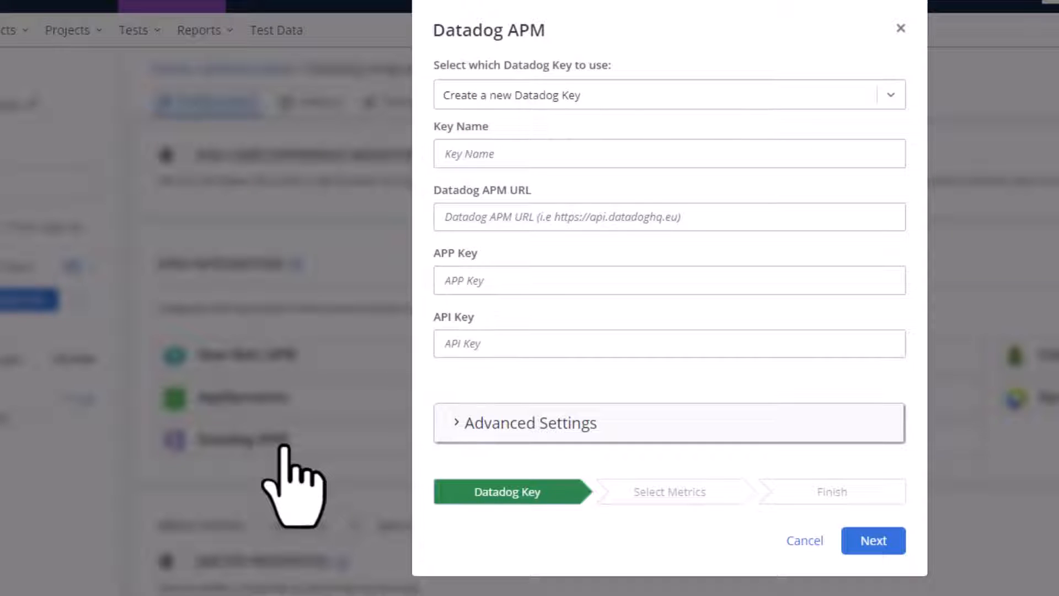
pyautogui.click(561, 98)
pyautogui.click(562, 135)
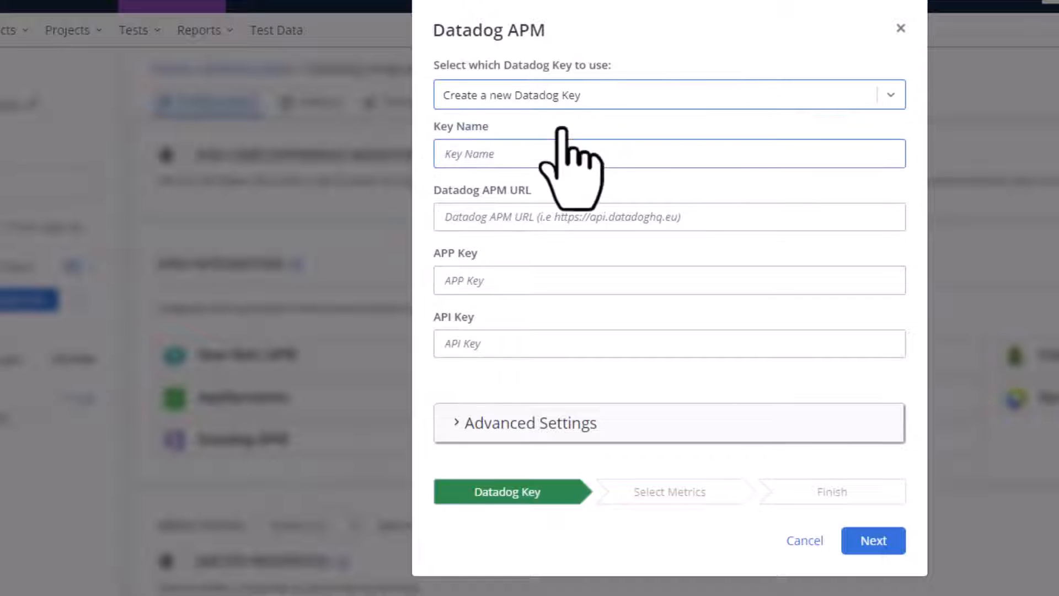
pyautogui.click(532, 160)
pyautogui.write('Demo')
pyautogui.press('Tab')
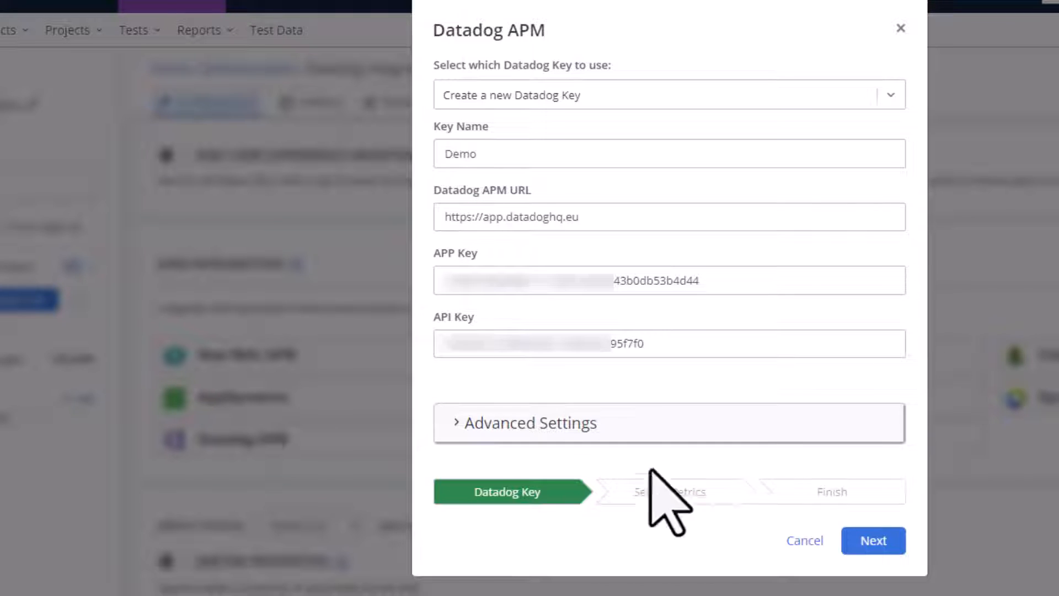
pyautogui.click(492, 436)
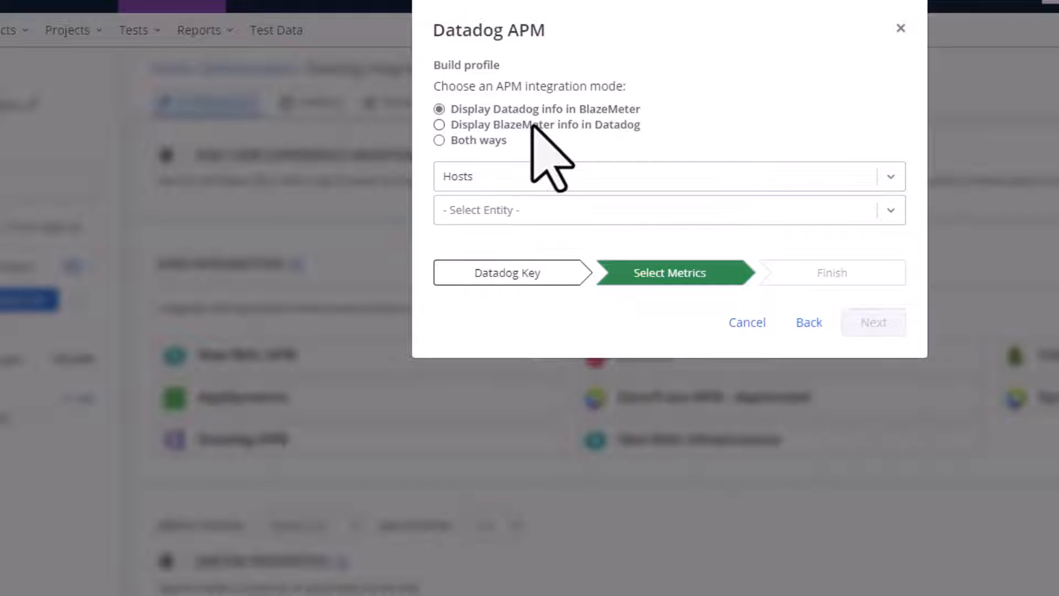
# - Set the APM integration mode to Both ways and add the tracking tags BlazeDemo and LoadTest
pyautogui.click(481, 142)
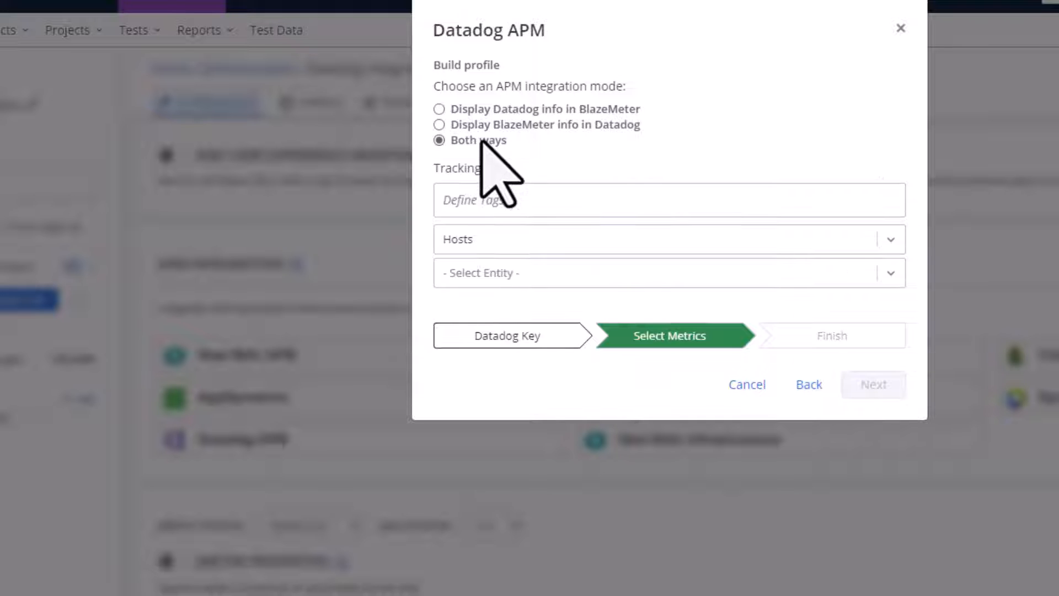
pyautogui.click(547, 203)
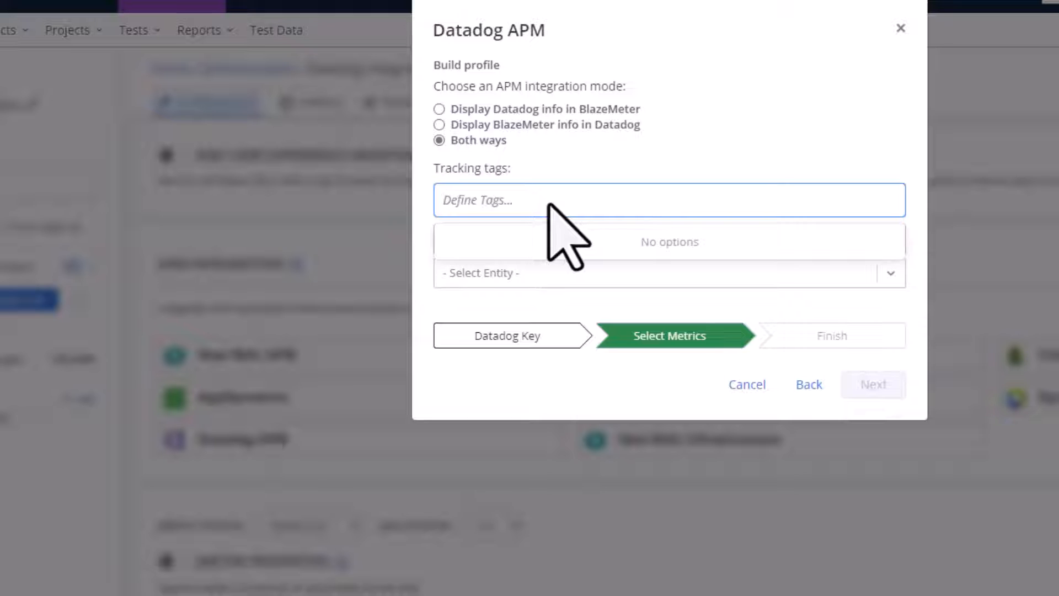
pyautogui.write('B')
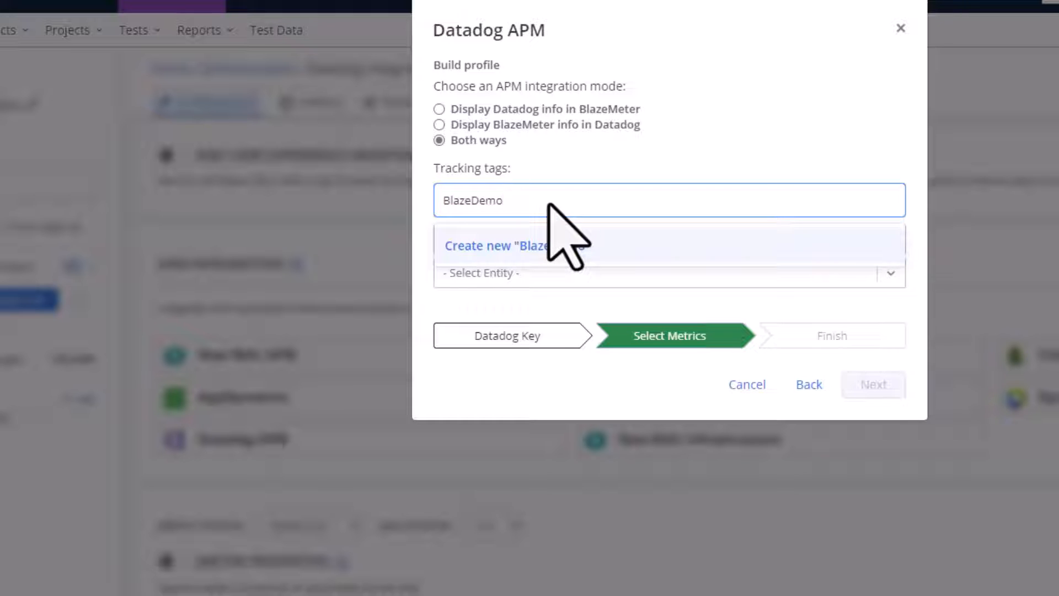
pyautogui.write('lazeDemo')
pyautogui.click(544, 246)
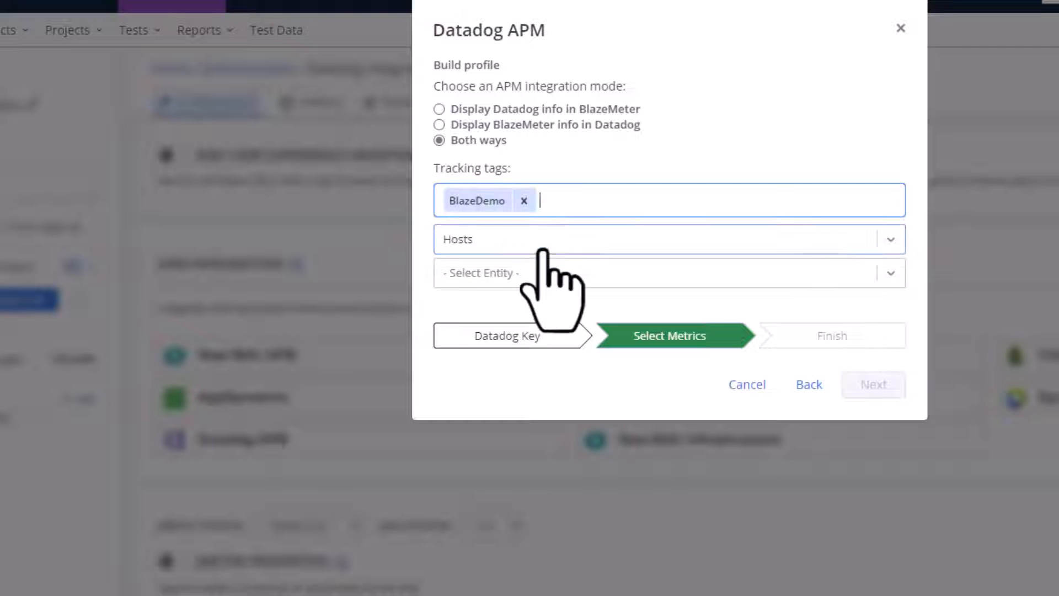
pyautogui.write('LoadTest')
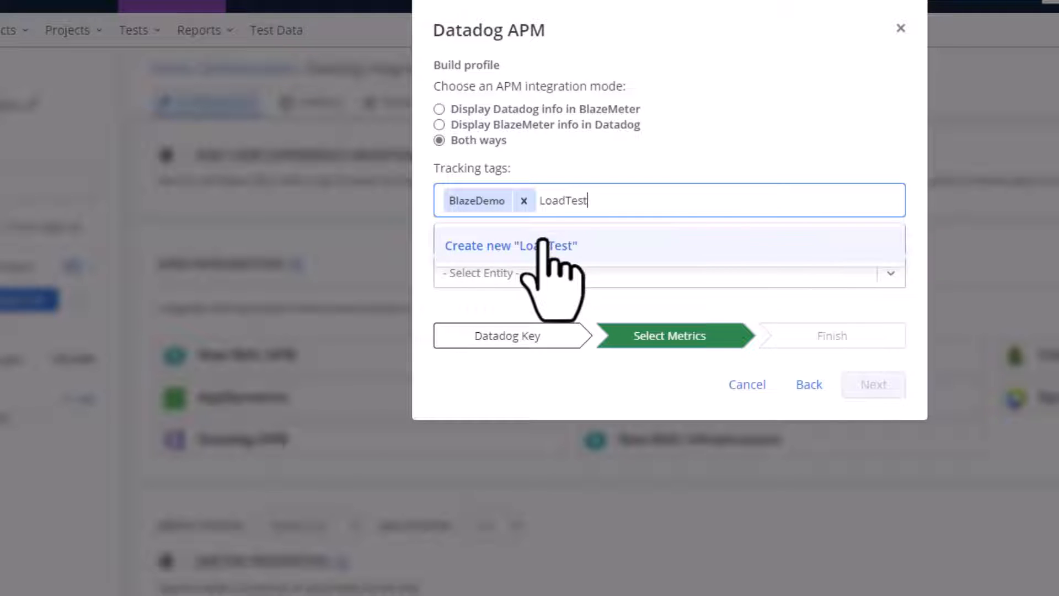
pyautogui.click(544, 245)
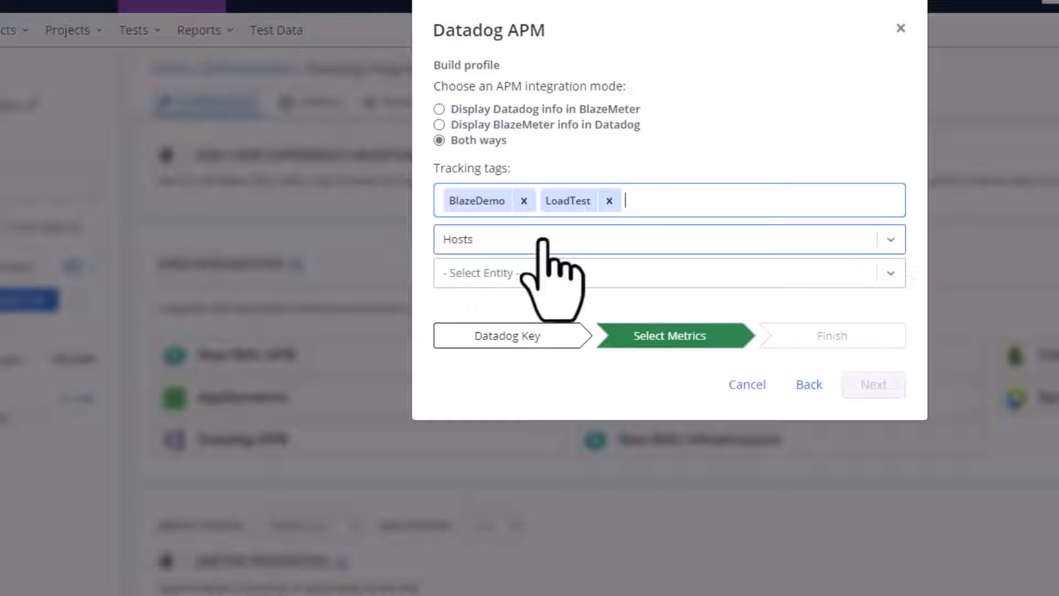
# - Choose Hosts as the source type and select the internal Jenkins demo host as the entity
pyautogui.click(543, 241)
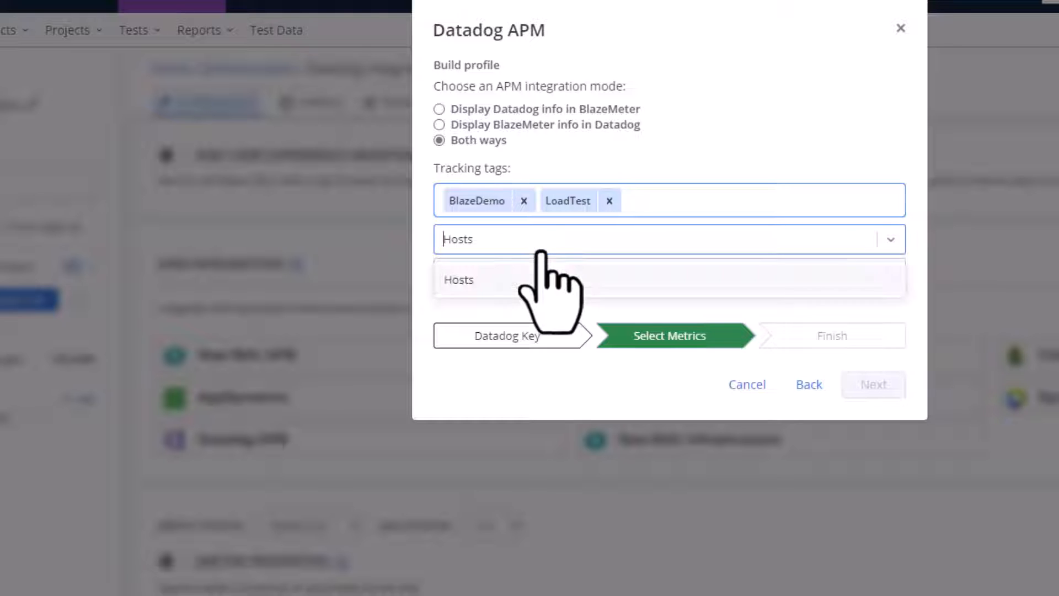
pyautogui.click(510, 280)
pyautogui.click(503, 273)
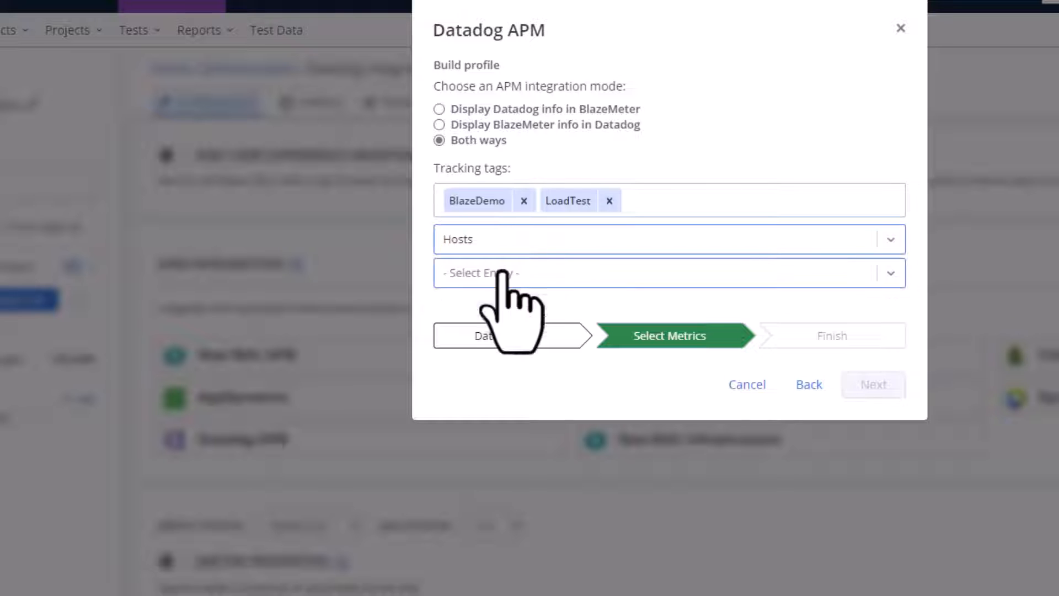
pyautogui.click(513, 316)
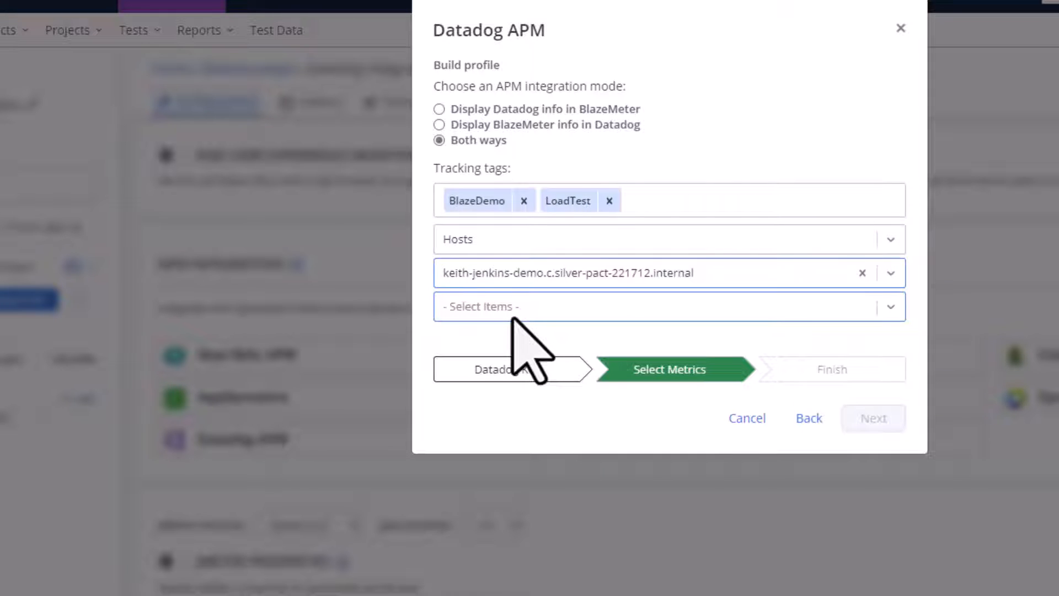
# - Add the host metrics system.cpu.system and system.cpu.user to the profile
pyautogui.click(513, 315)
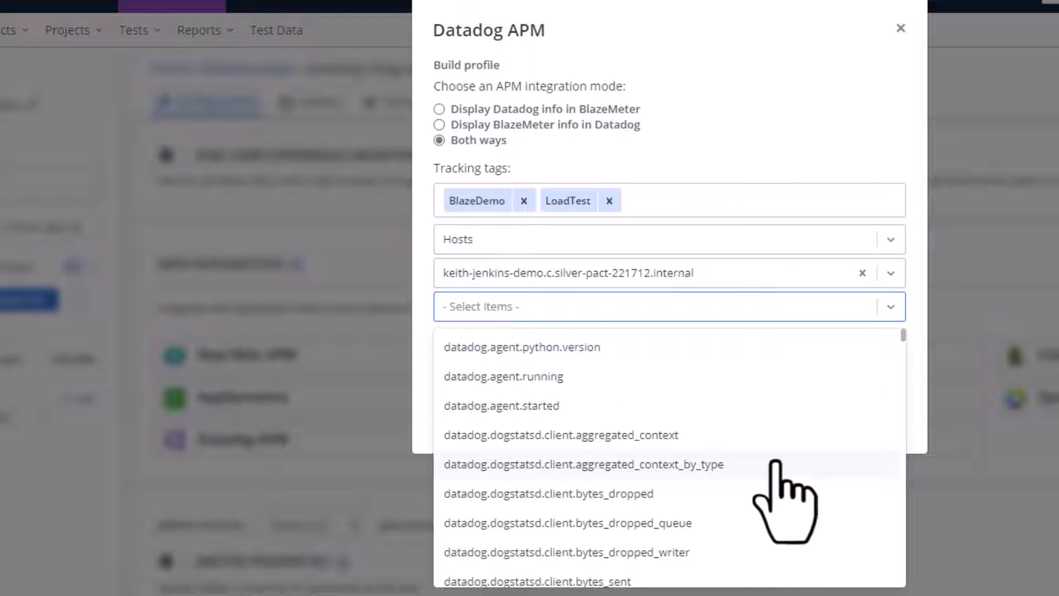
pyautogui.scroll(-4, 797, 481)
pyautogui.scroll(-8, 809, 432)
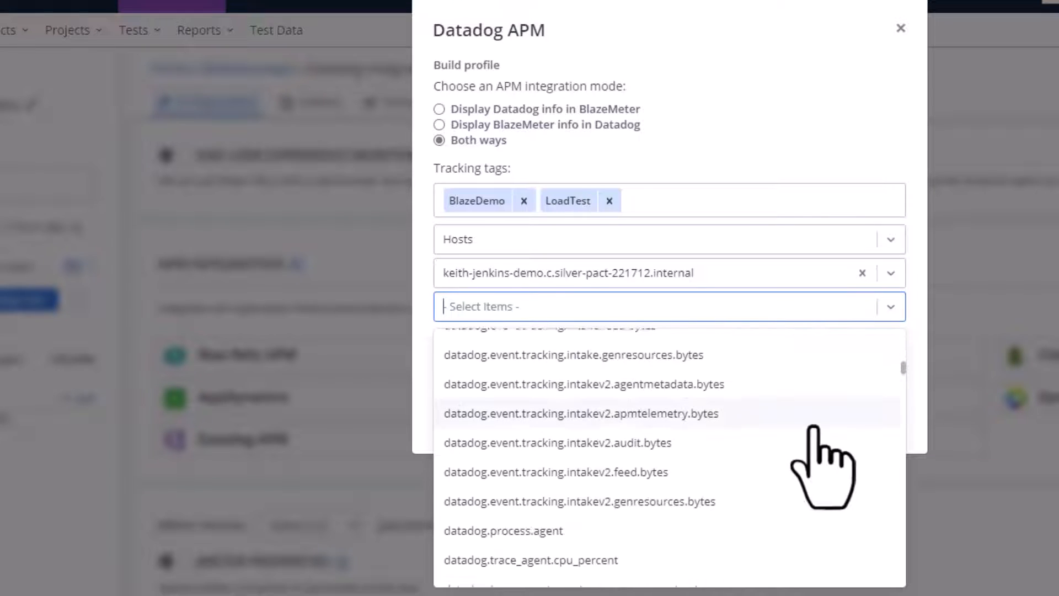
pyautogui.scroll(-6, 814, 430)
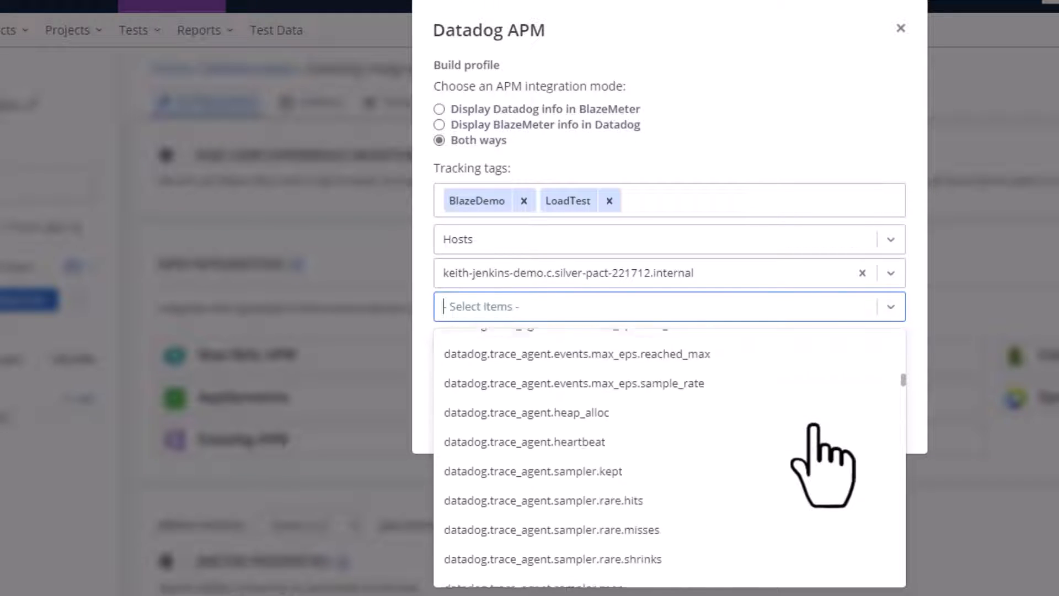
pyautogui.scroll(-7, 822, 465)
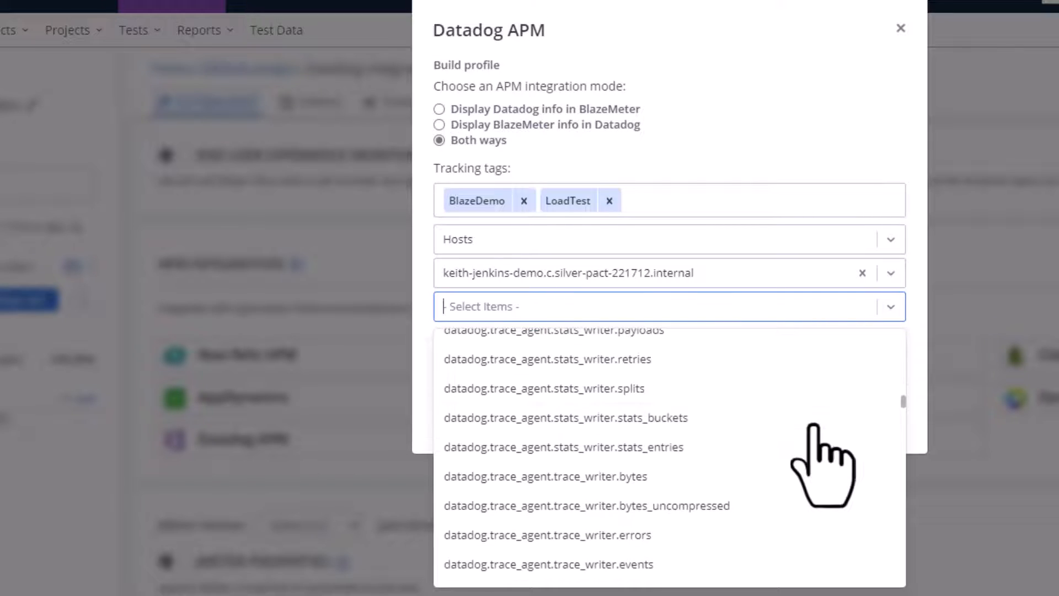
pyautogui.scroll(-5, 811, 425)
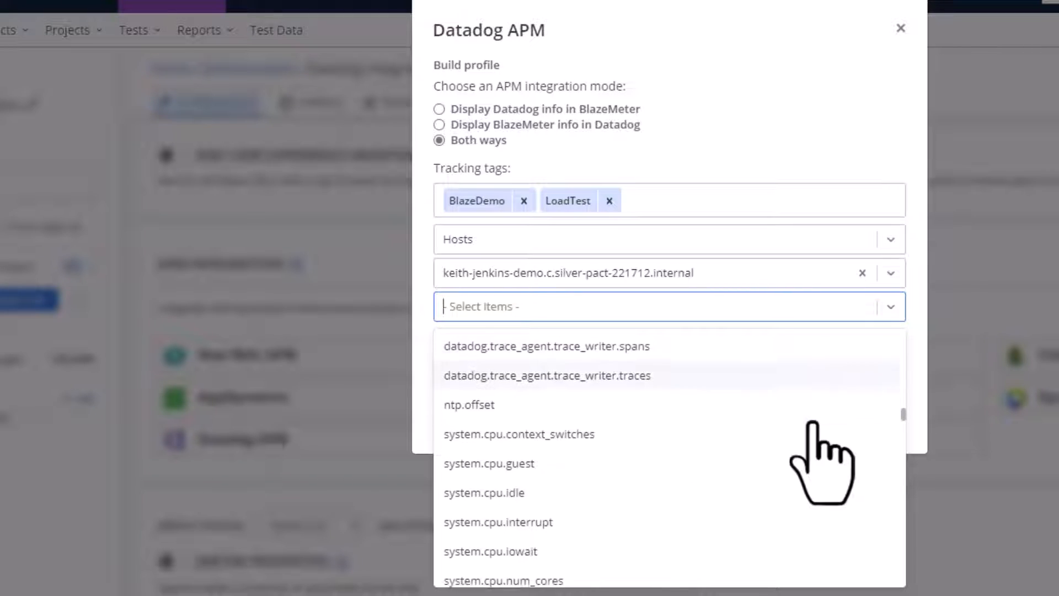
pyautogui.scroll(-1, 805, 425)
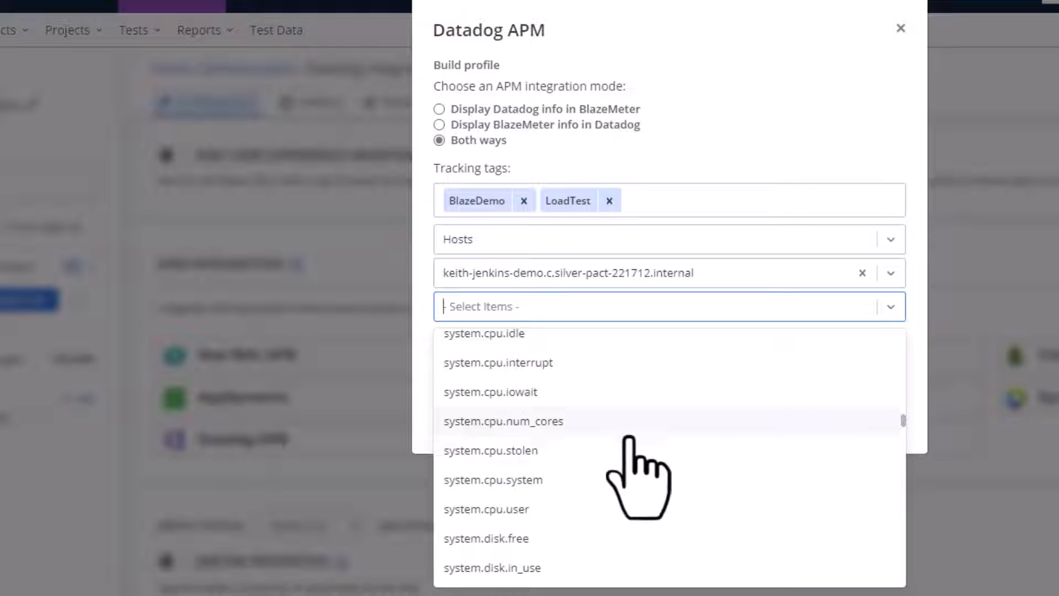
pyautogui.click(559, 480)
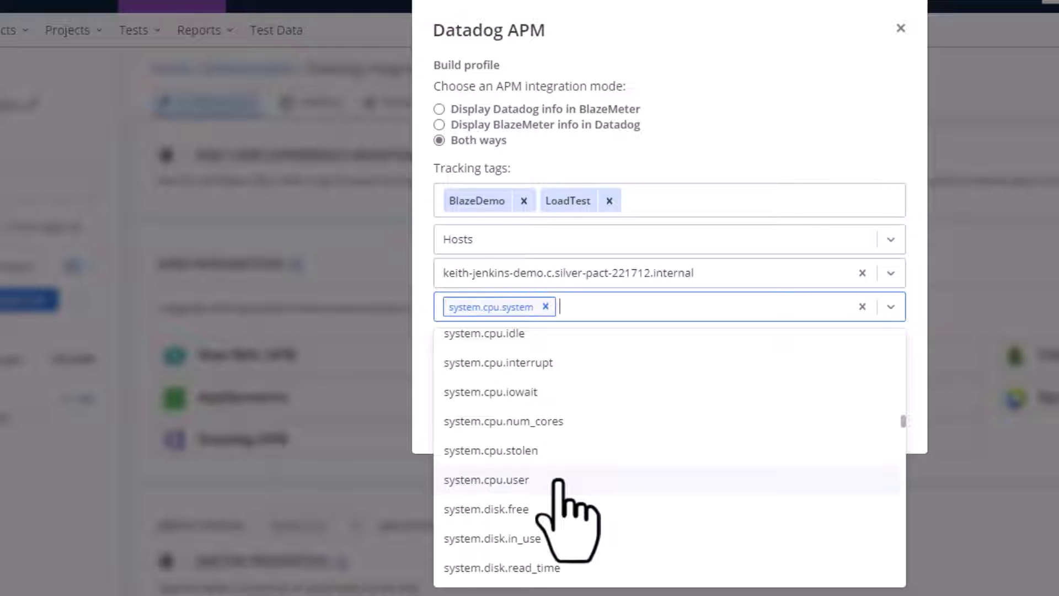
pyautogui.click(559, 480)
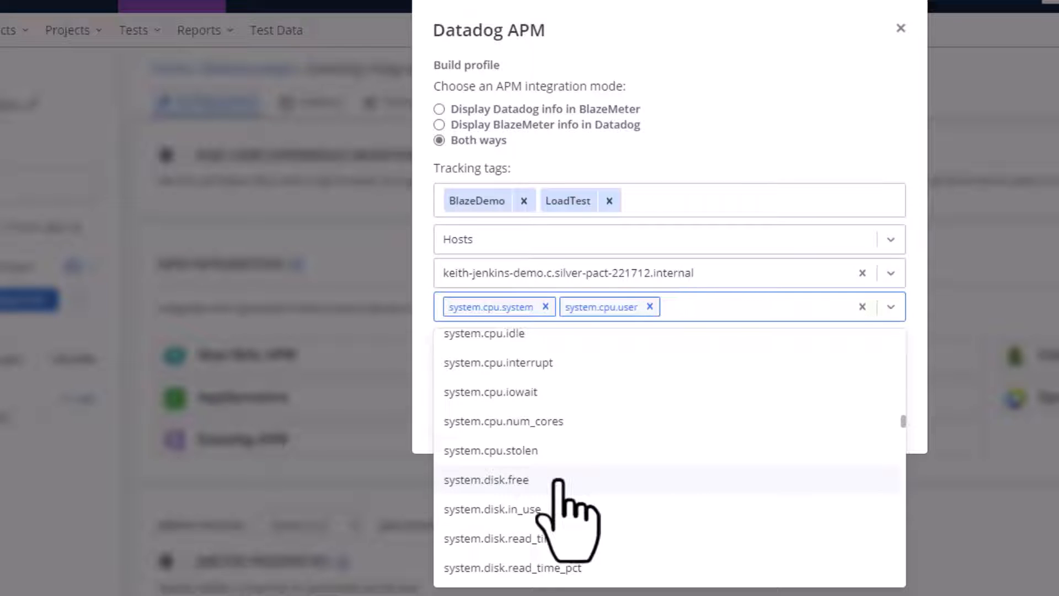
# - Add the metrics system.mem.free, system.mem.cached, system.mem.used, system.net.bytes_rcvd and system.net.bytes_sent, and continue to the profile summary
pyautogui.scroll(-3, 559, 480)
pyautogui.scroll(-3, 558, 482)
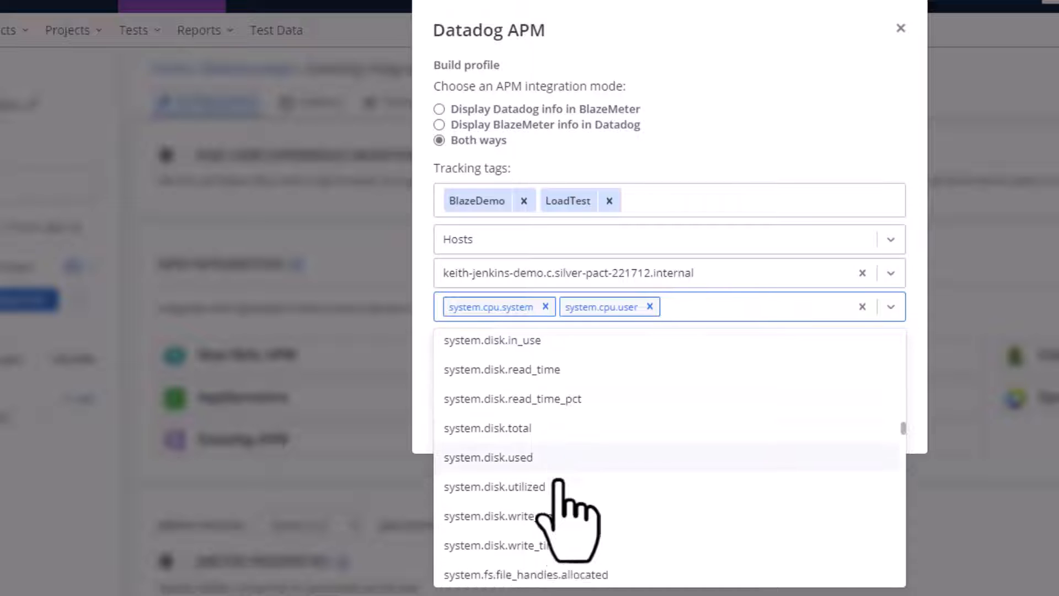
pyautogui.scroll(-2, 697, 472)
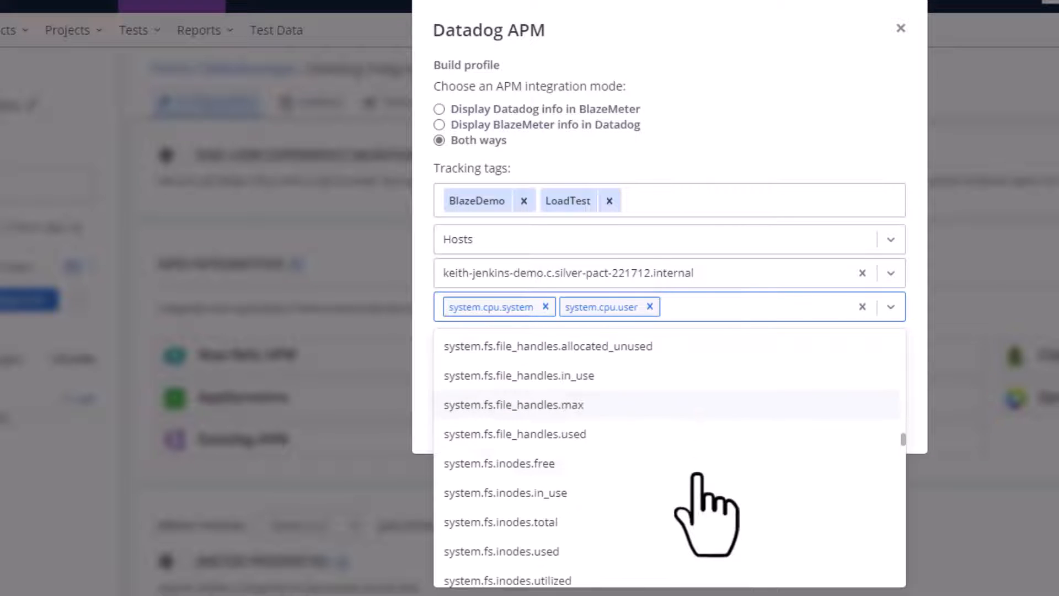
pyautogui.scroll(-6, 697, 475)
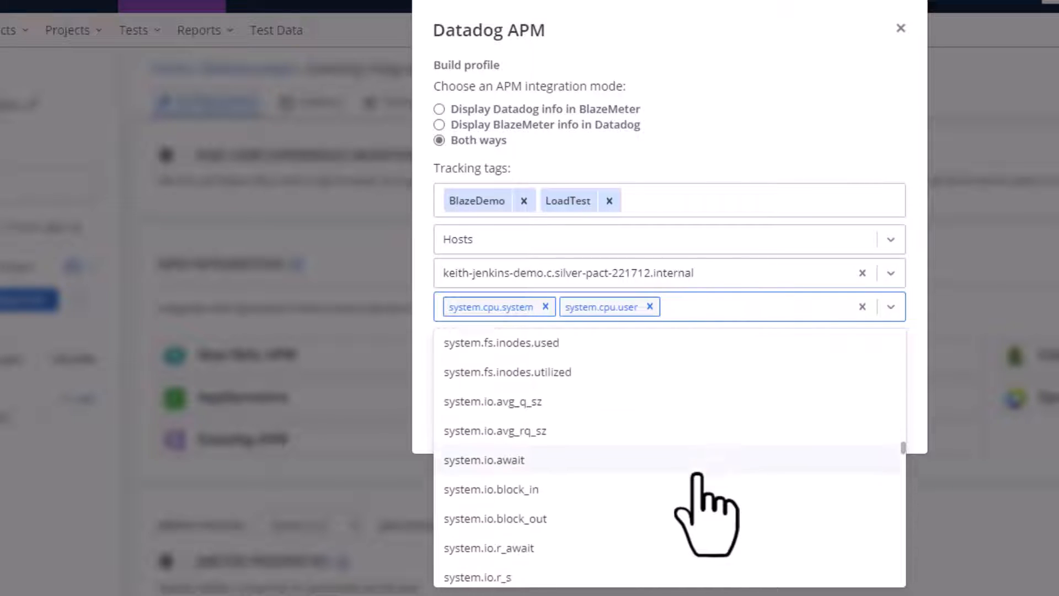
pyautogui.scroll(-4, 697, 479)
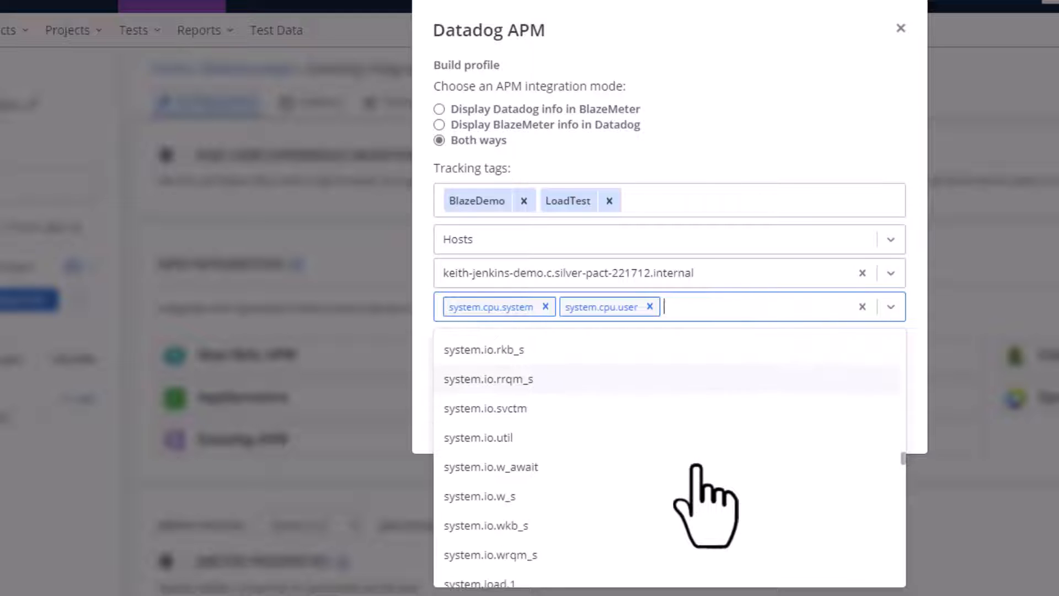
pyautogui.scroll(-2, 697, 479)
pyautogui.scroll(-3, 697, 474)
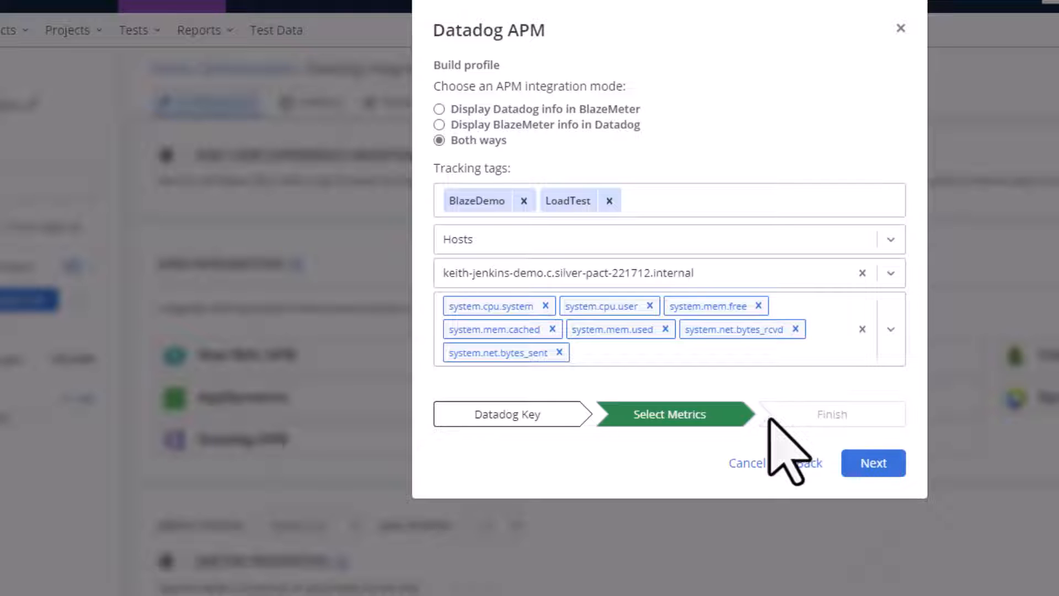
pyautogui.click(859, 468)
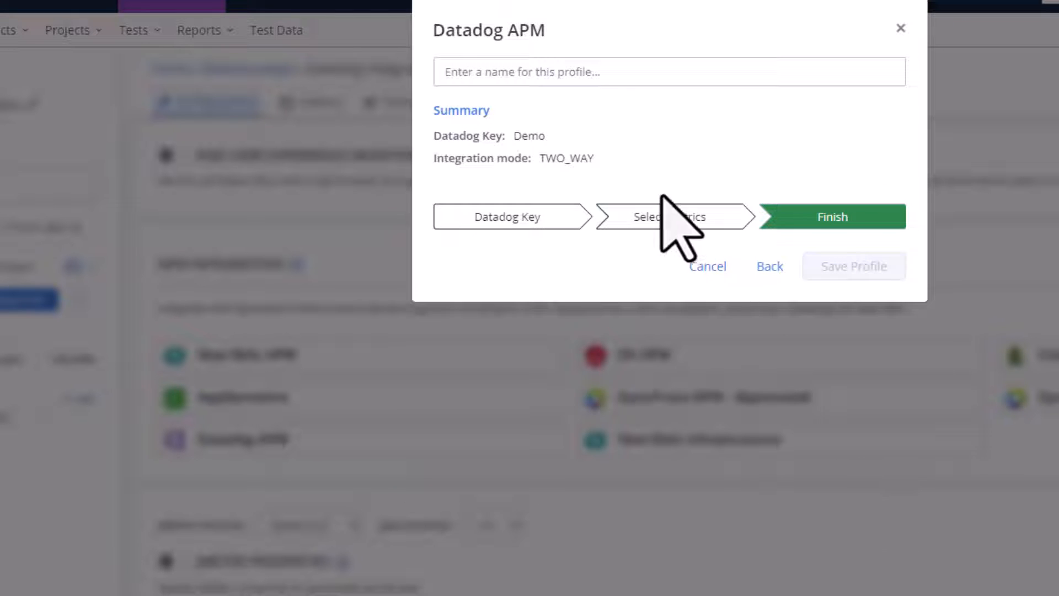
# - Name the Datadog profile "Web Server Host" and save it
pyautogui.click(632, 73)
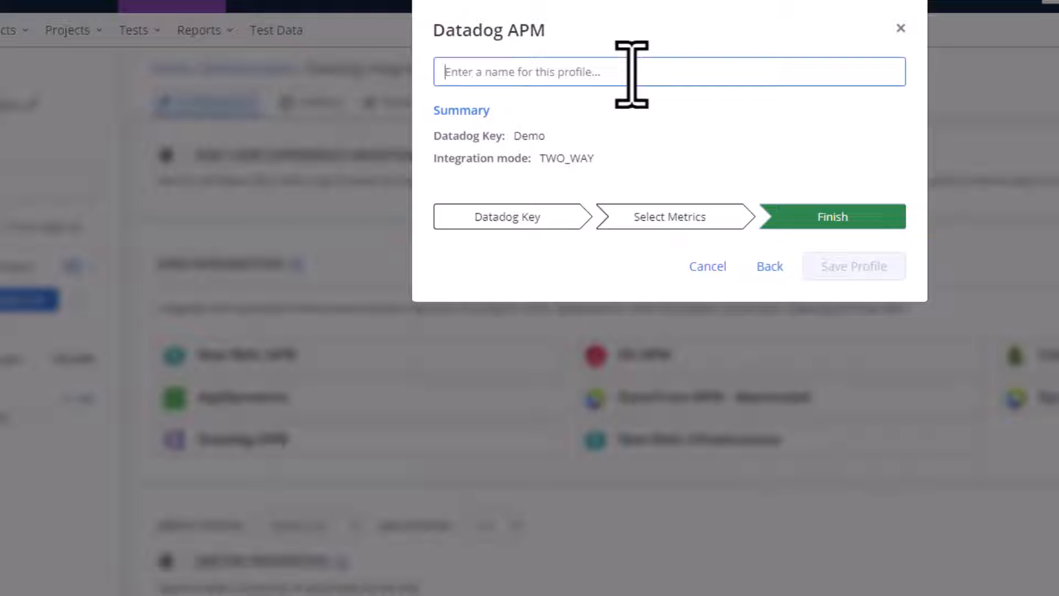
pyautogui.write('Web Server Host')
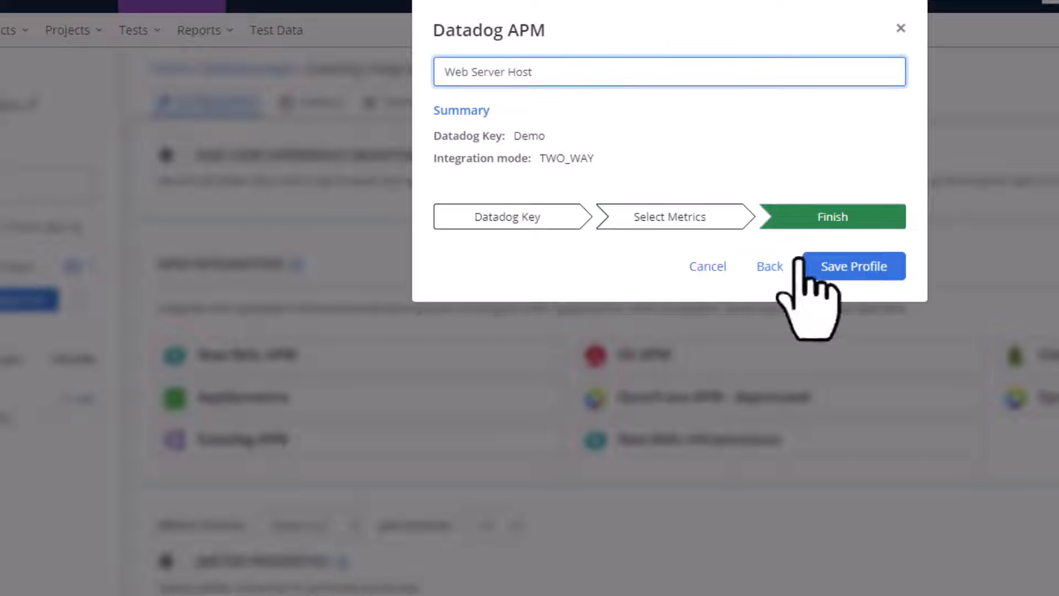
pyautogui.click(814, 269)
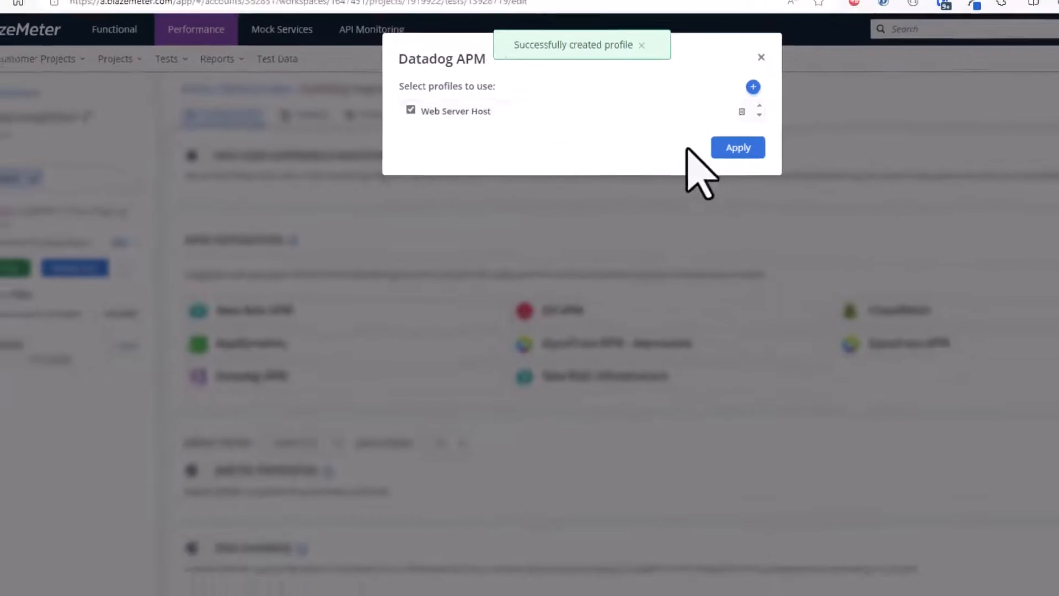
# - Apply the Web Server Host profile to the test and expand the Datadog APM integration entry
pyautogui.click(738, 147)
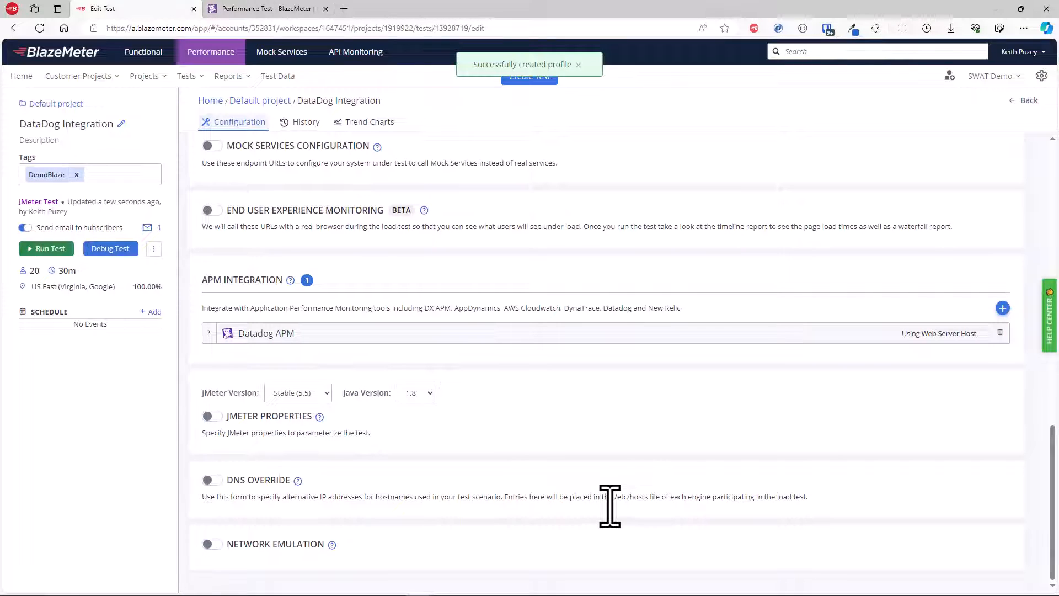
pyautogui.click(209, 332)
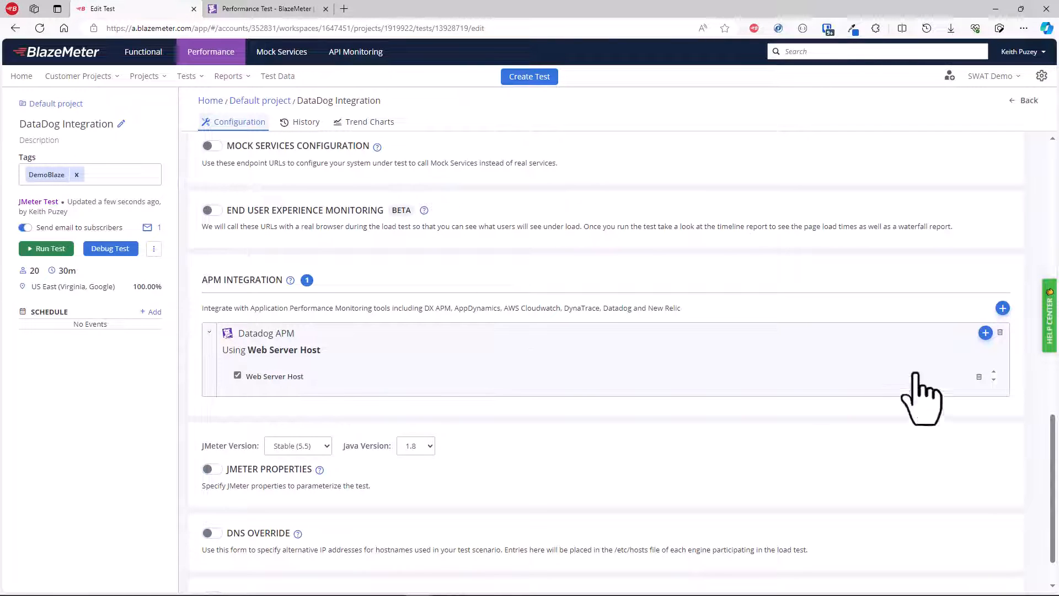
# - Start another Datadog profile with the Demo key and choose the Jenkins demo host as the Hosts entity
pyautogui.click(985, 333)
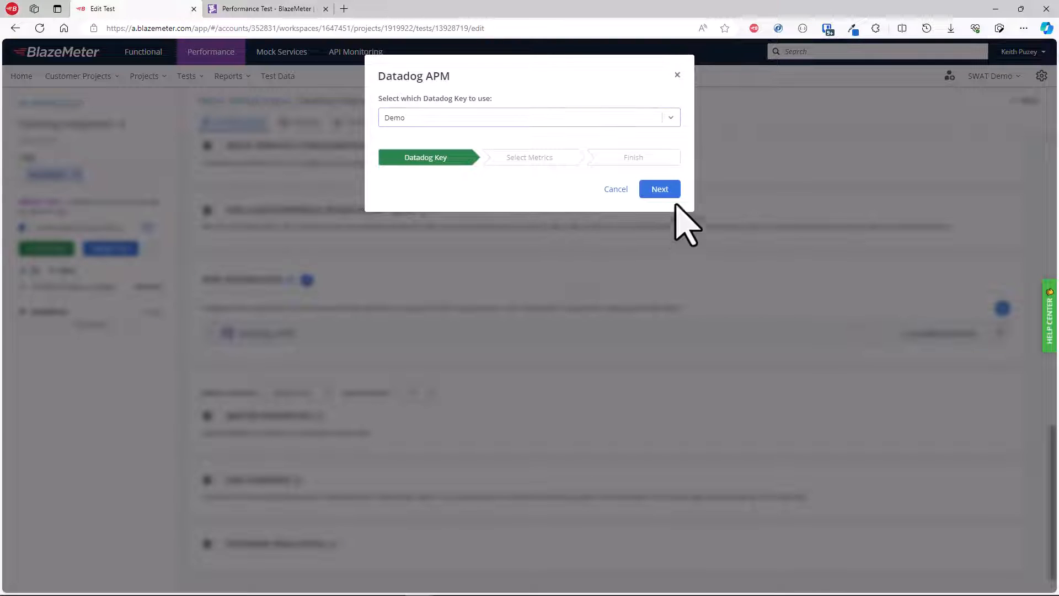
pyautogui.click(664, 190)
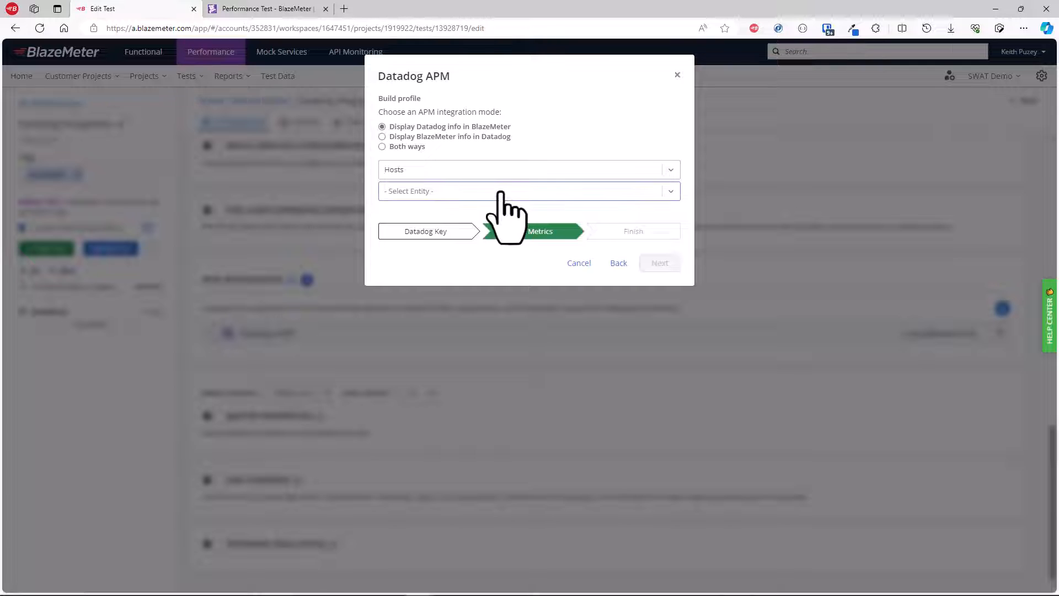
pyautogui.click(494, 193)
pyautogui.click(466, 216)
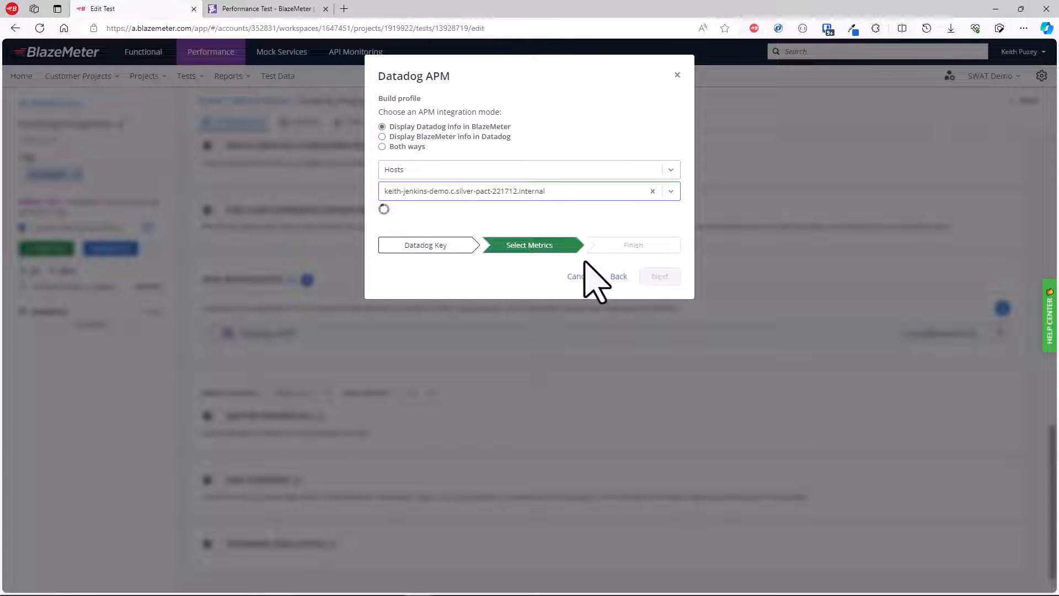
# - Add the metrics system.disk.in_use and system.cpu.user to the new profile and continue to the profile summary
pyautogui.click(551, 218)
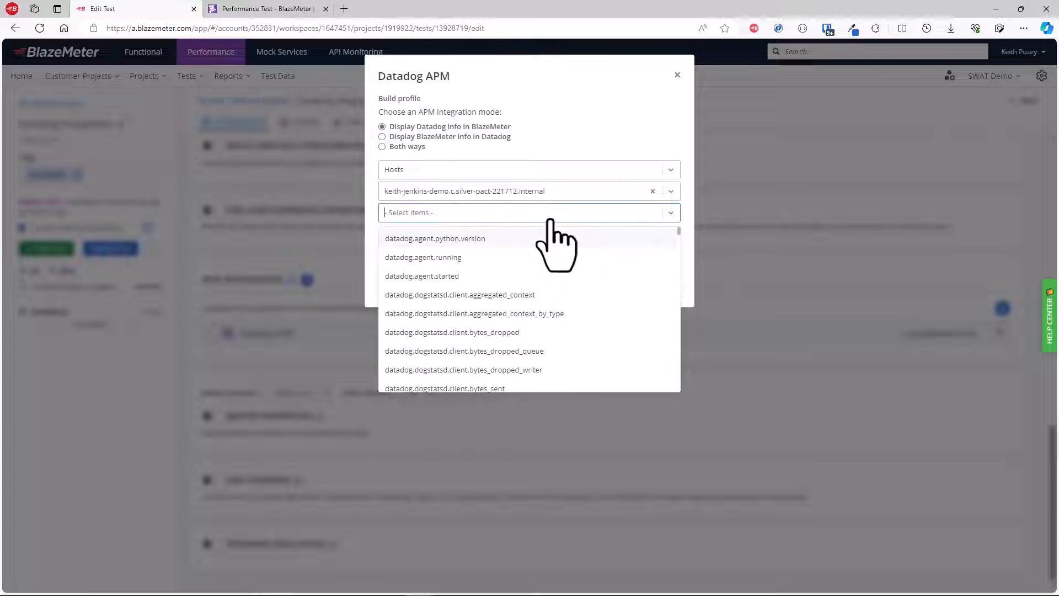
pyautogui.scroll(-10, 604, 298)
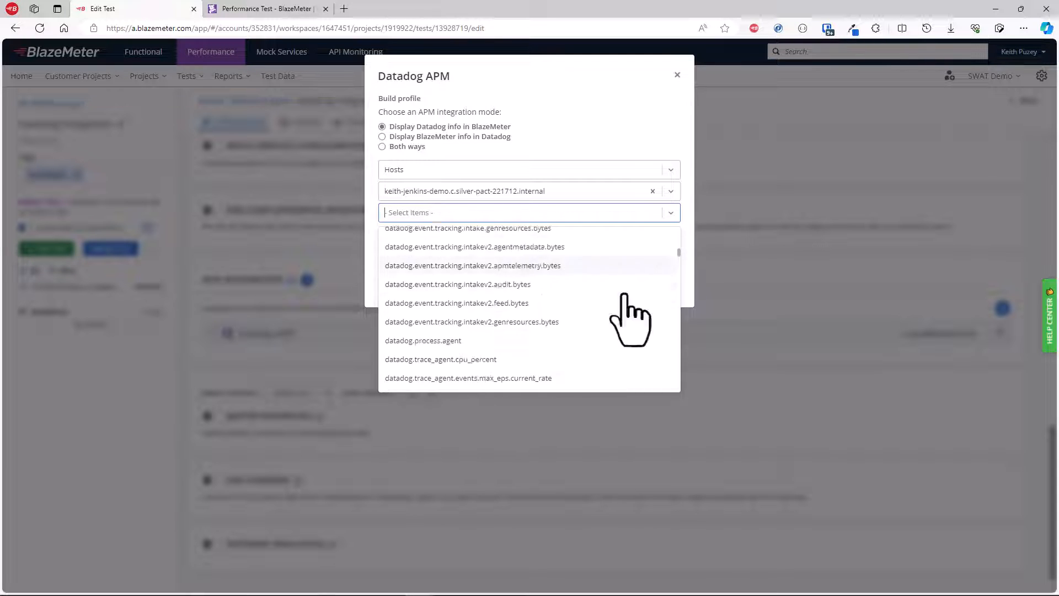
pyautogui.scroll(-15, 624, 294)
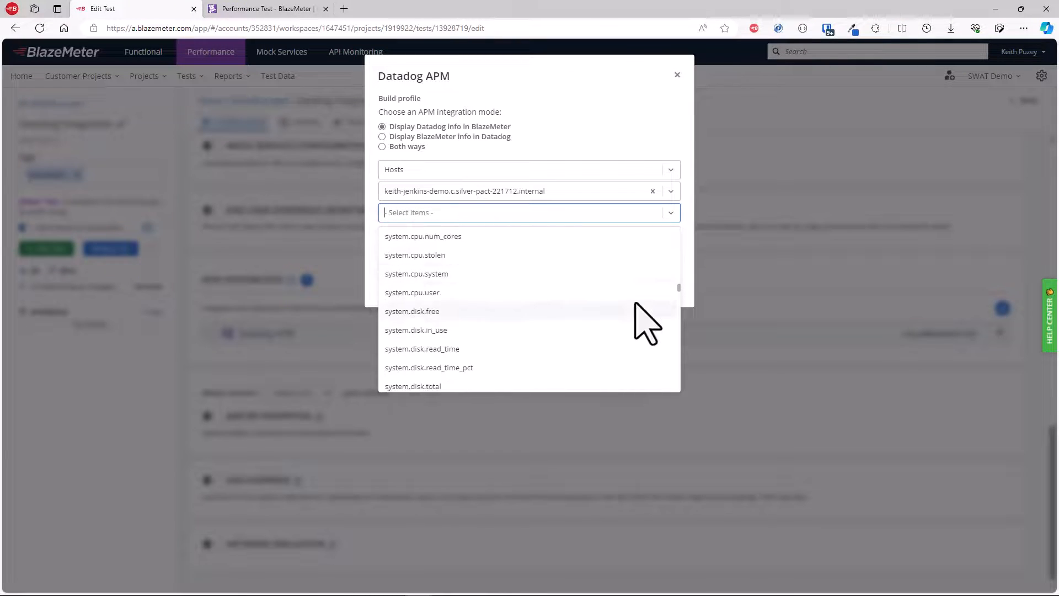
pyautogui.scroll(-1, 636, 303)
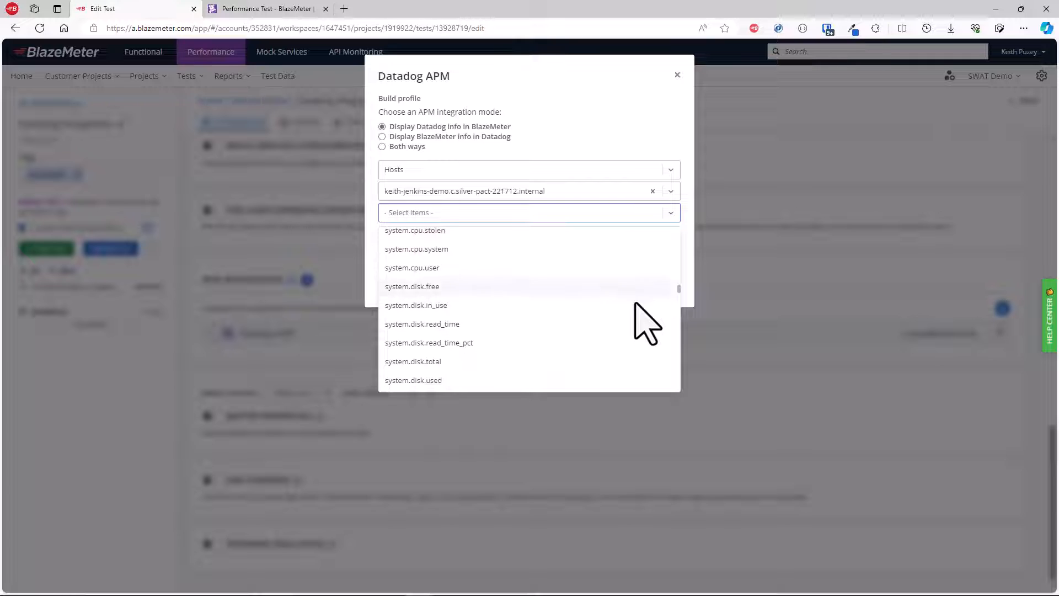
pyautogui.click(444, 311)
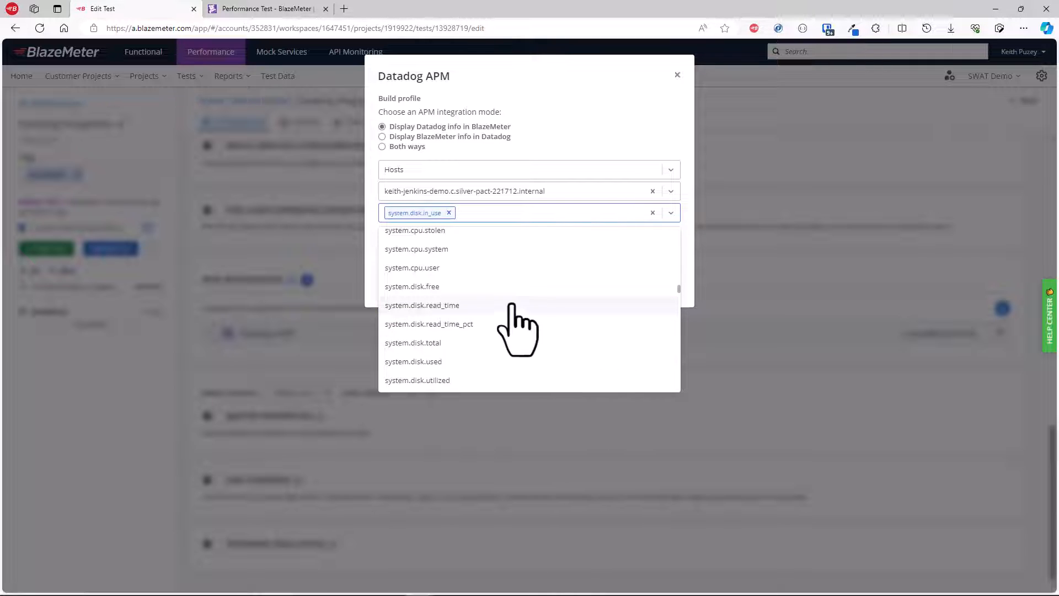
pyautogui.click(465, 272)
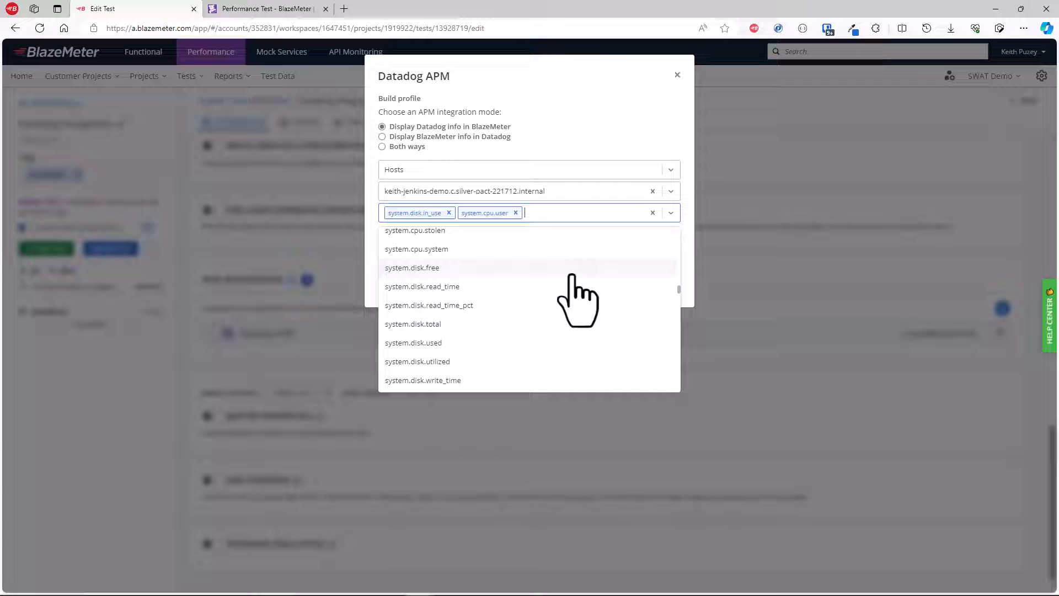
pyautogui.click(686, 266)
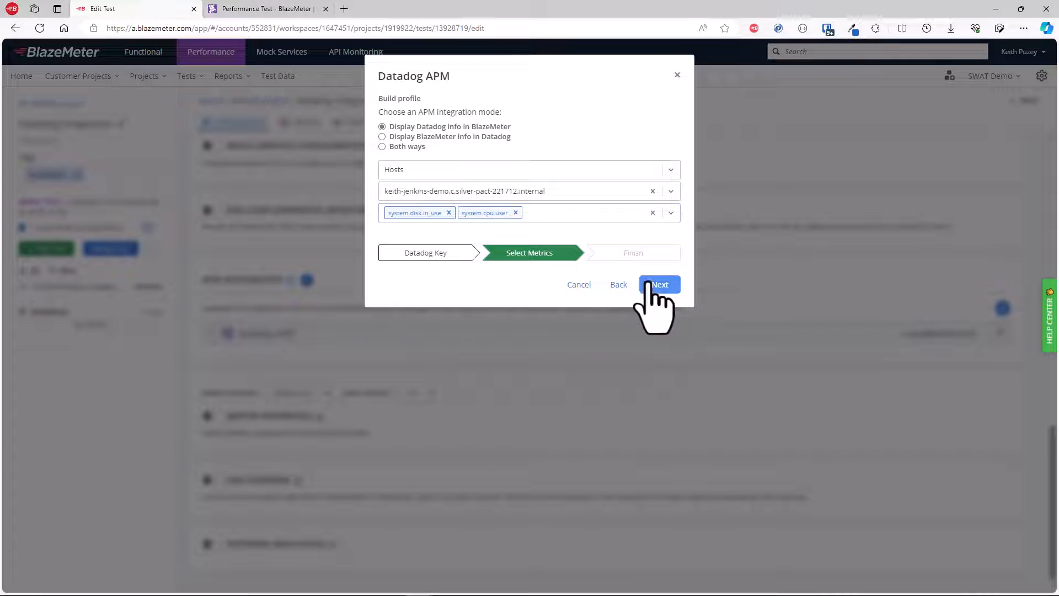
pyautogui.click(653, 287)
# - Save the profile as "Disk Metrics", apply it together with Web Server Host, and expand the Datadog APM integration entry
pyautogui.click(442, 103)
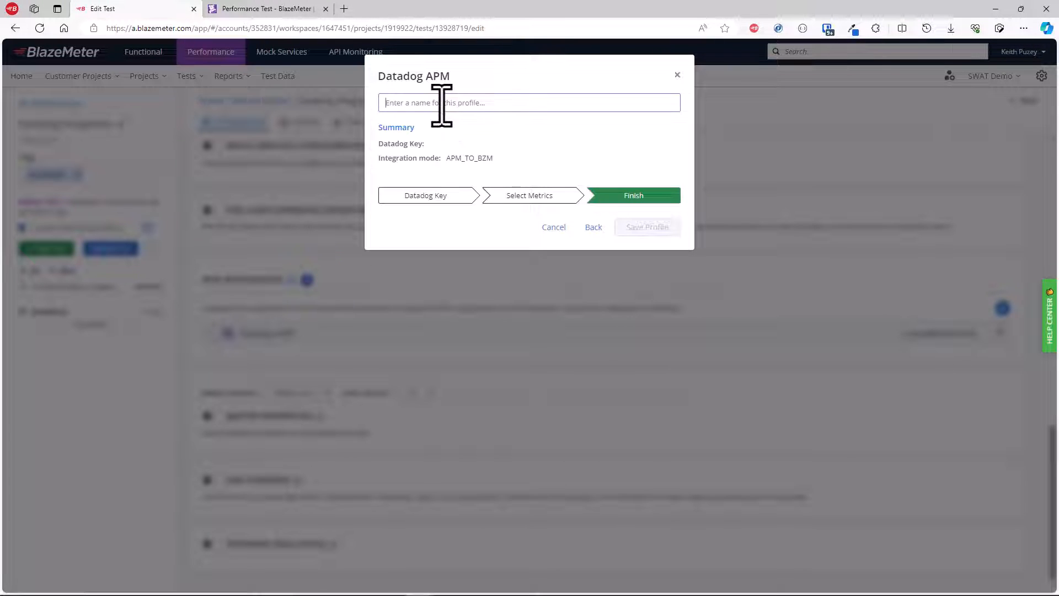
pyautogui.write('Disk Metrics')
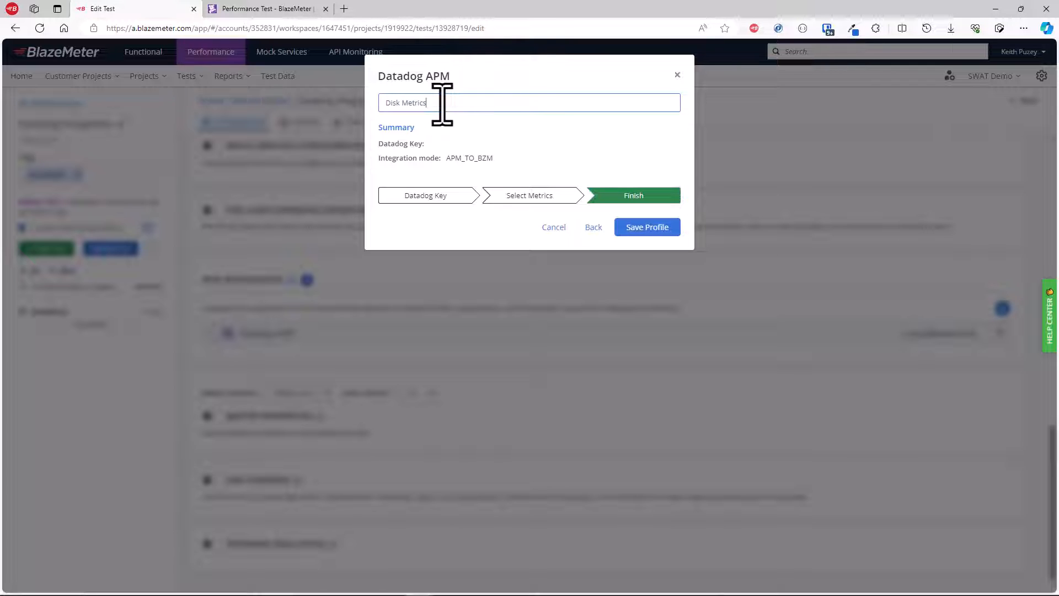
pyautogui.click(647, 227)
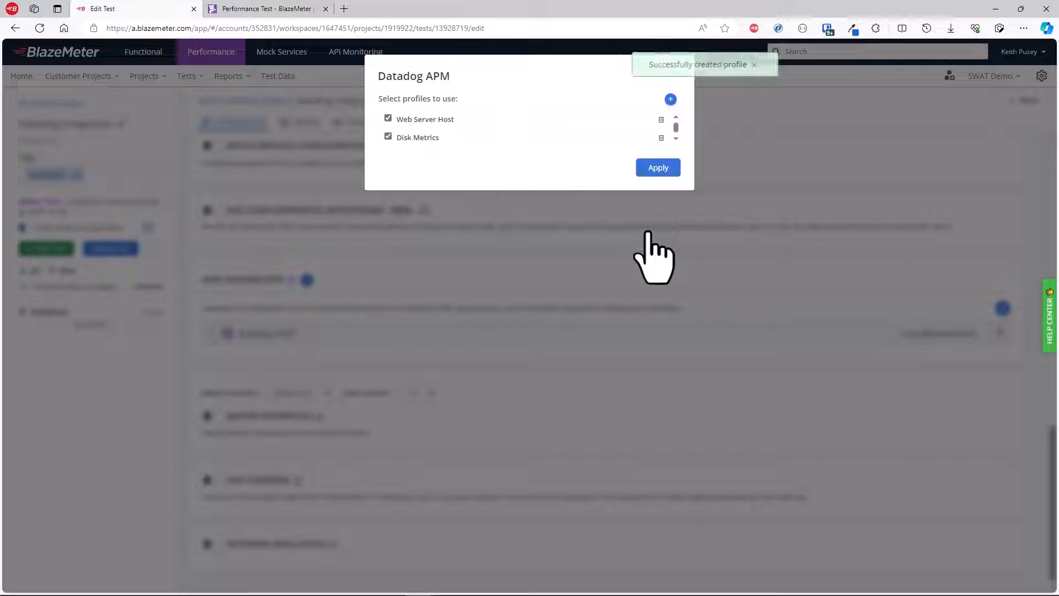
pyautogui.click(659, 167)
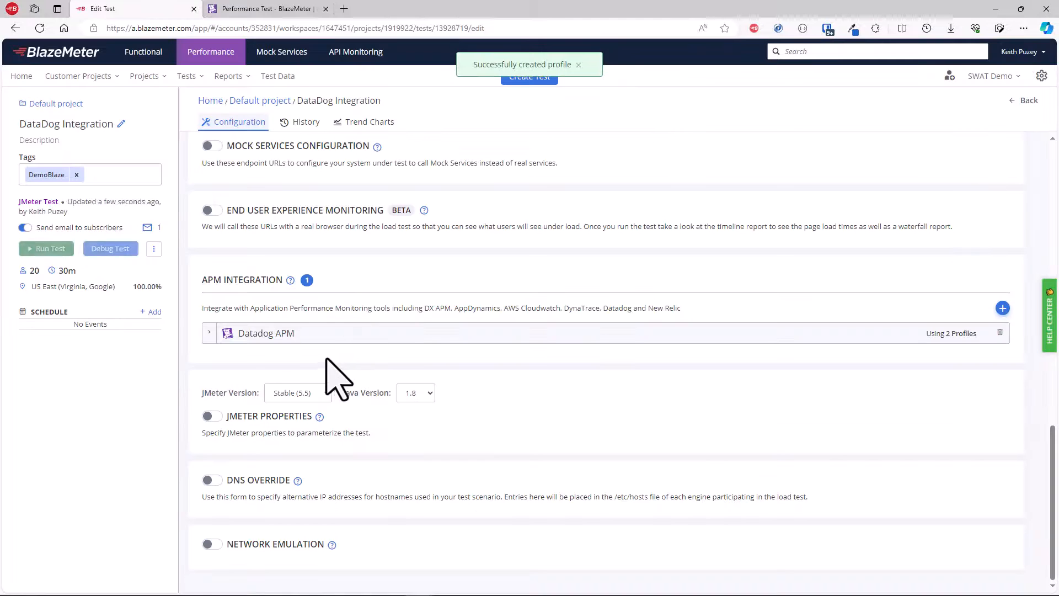
pyautogui.click(223, 333)
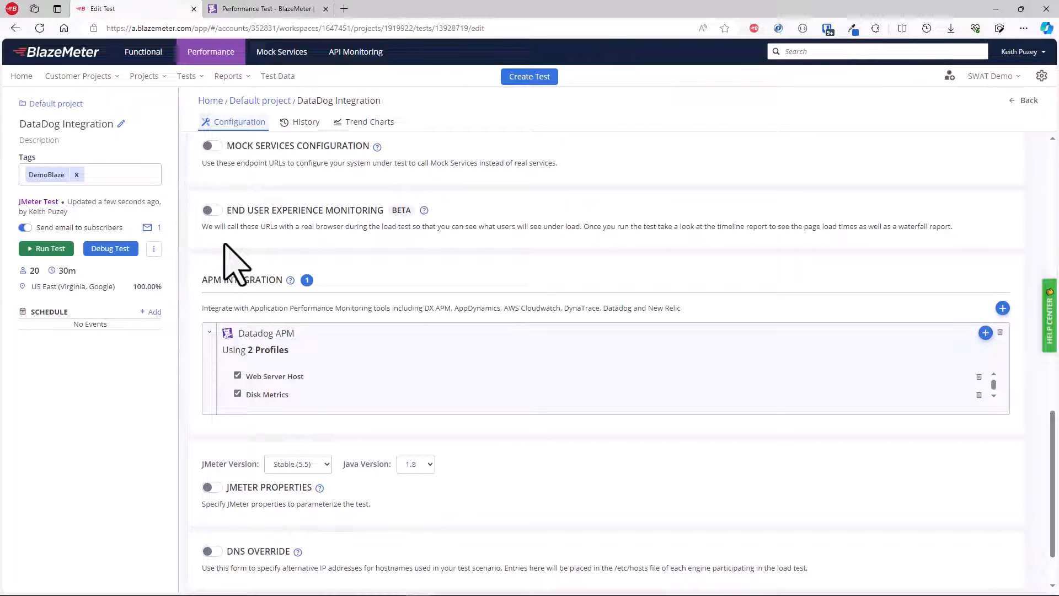
# - Run the DataDog Integration test by launching its servers, and open the timeline report of the running test
pyautogui.click(50, 248)
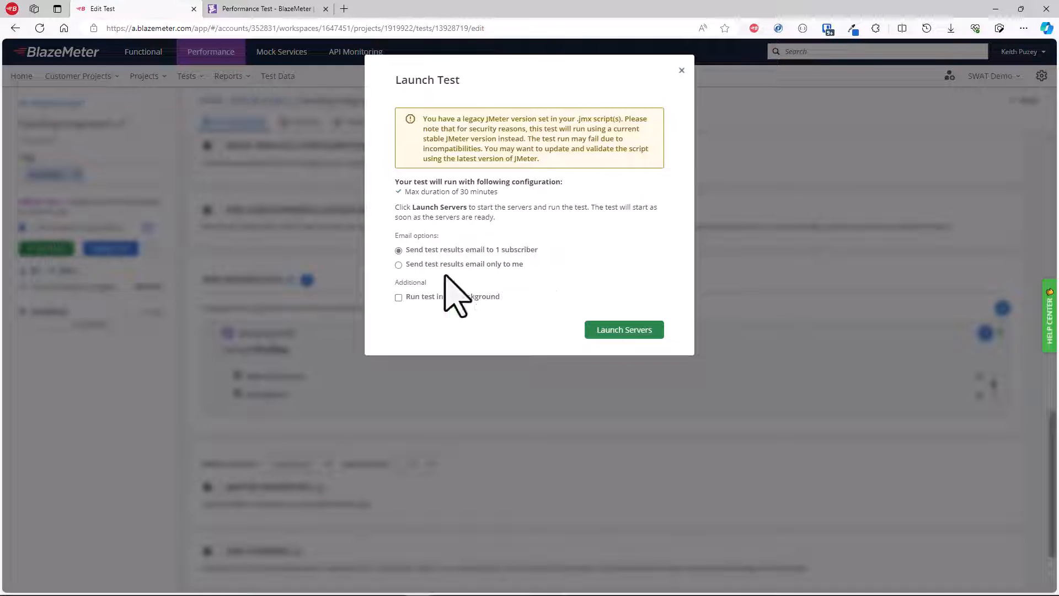
pyautogui.click(633, 331)
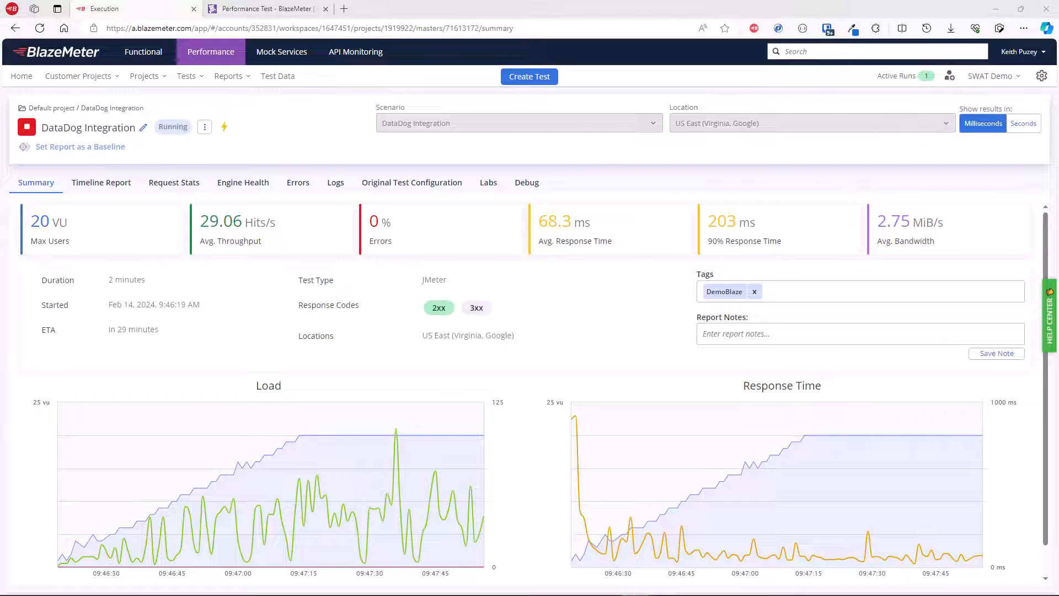
pyautogui.click(113, 187)
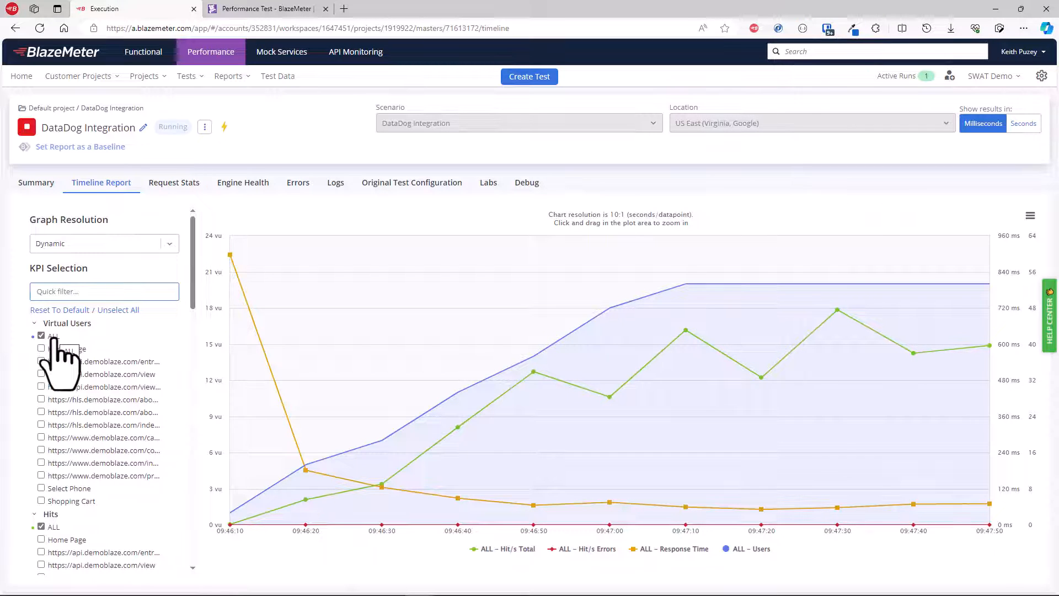
# - Expand the Datadog APM metrics in the KPI selection, and briefly plot the system.cpu.user value before removing it again
pyautogui.scroll(-15, 56, 339)
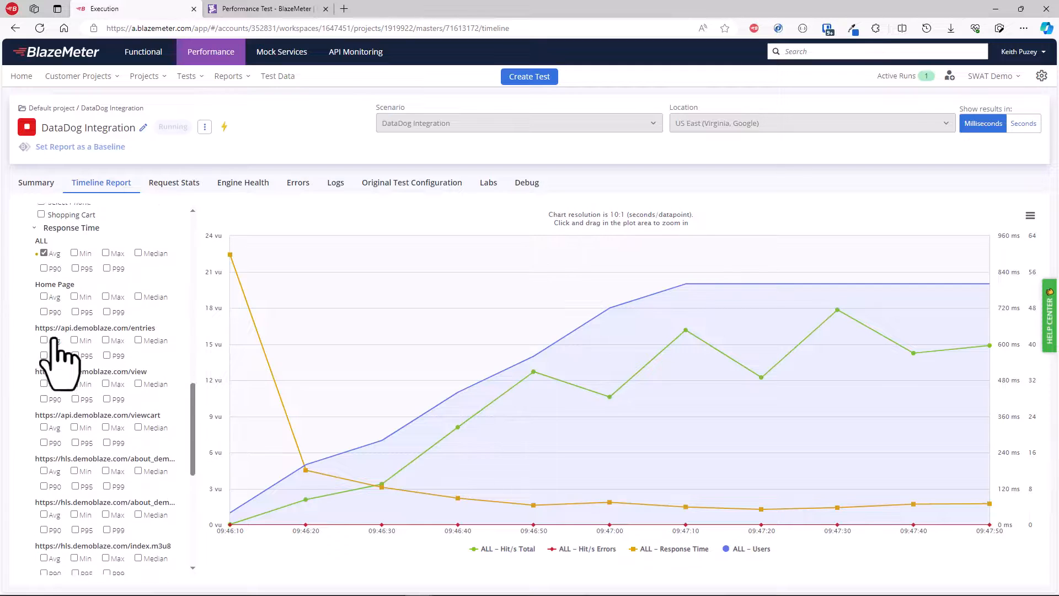
pyautogui.scroll(-2, 54, 338)
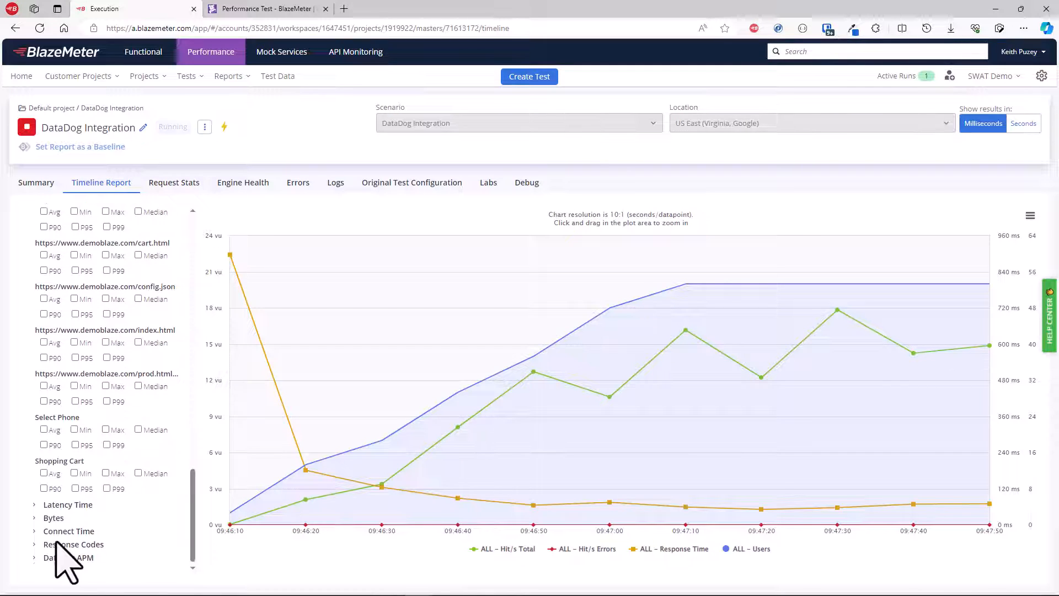
pyautogui.scroll(-3, 62, 558)
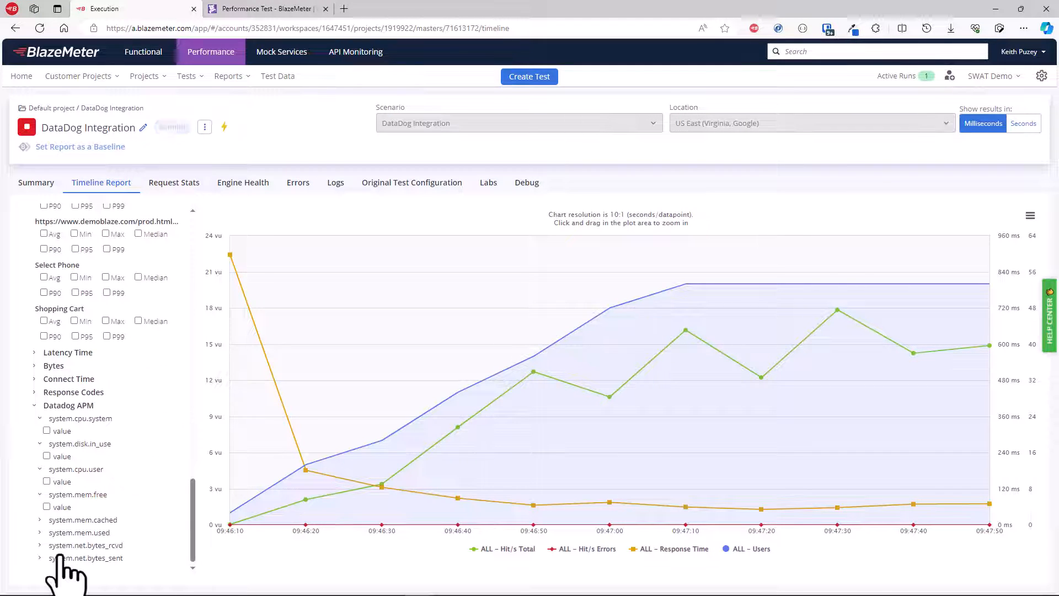
pyautogui.click(63, 545)
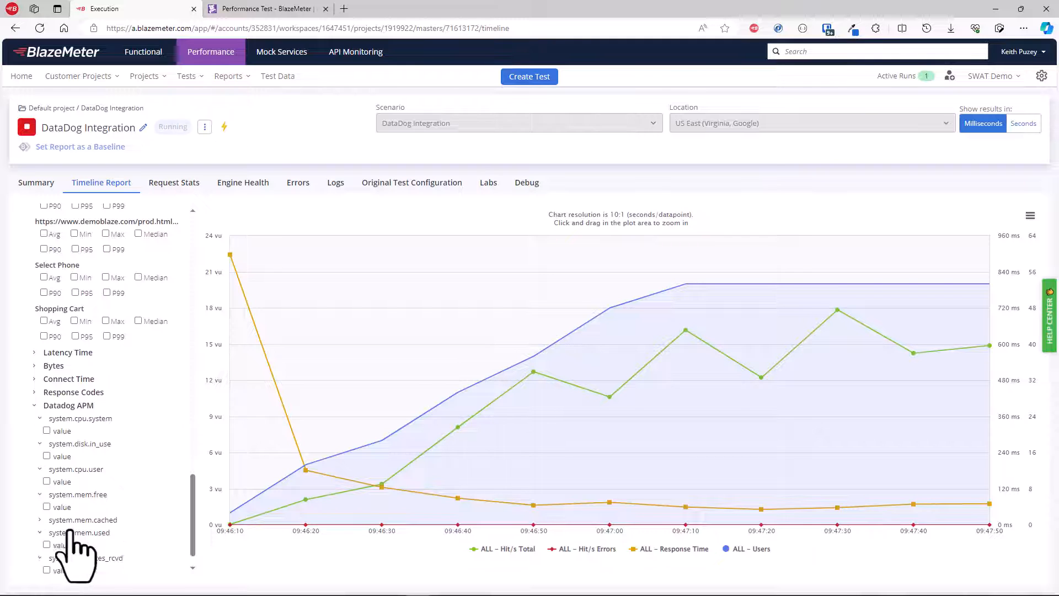
pyautogui.click(67, 484)
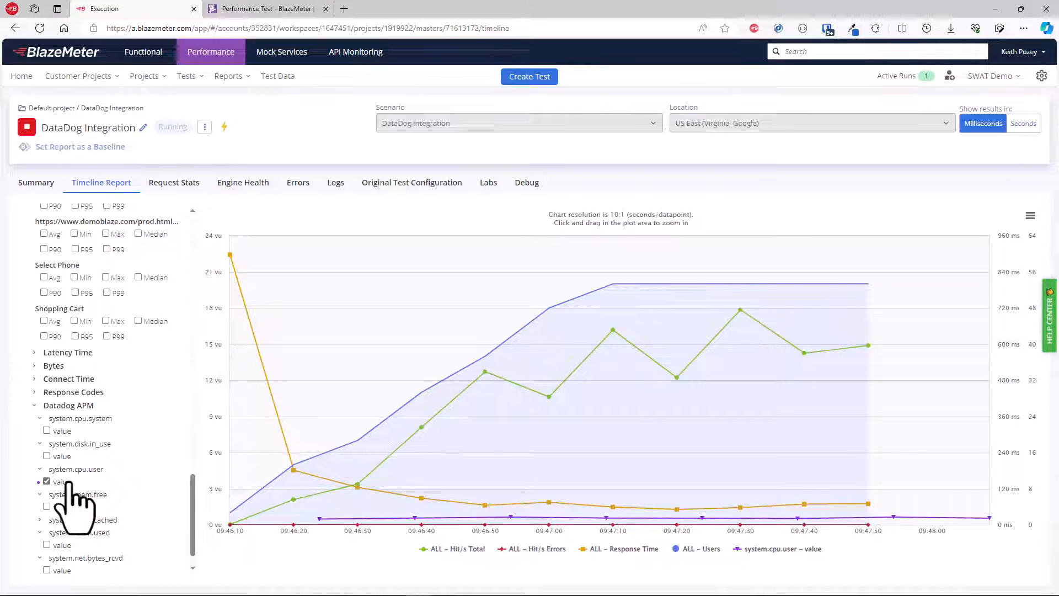
pyautogui.click(68, 482)
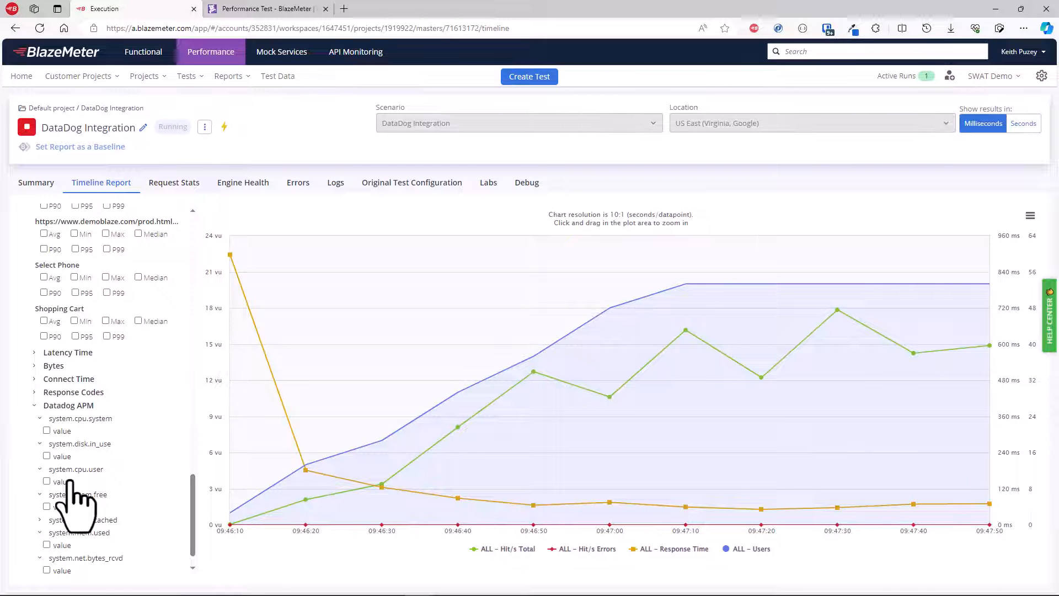
# - Unselect all KPIs to clear the timeline chart
pyautogui.scroll(15, 77, 422)
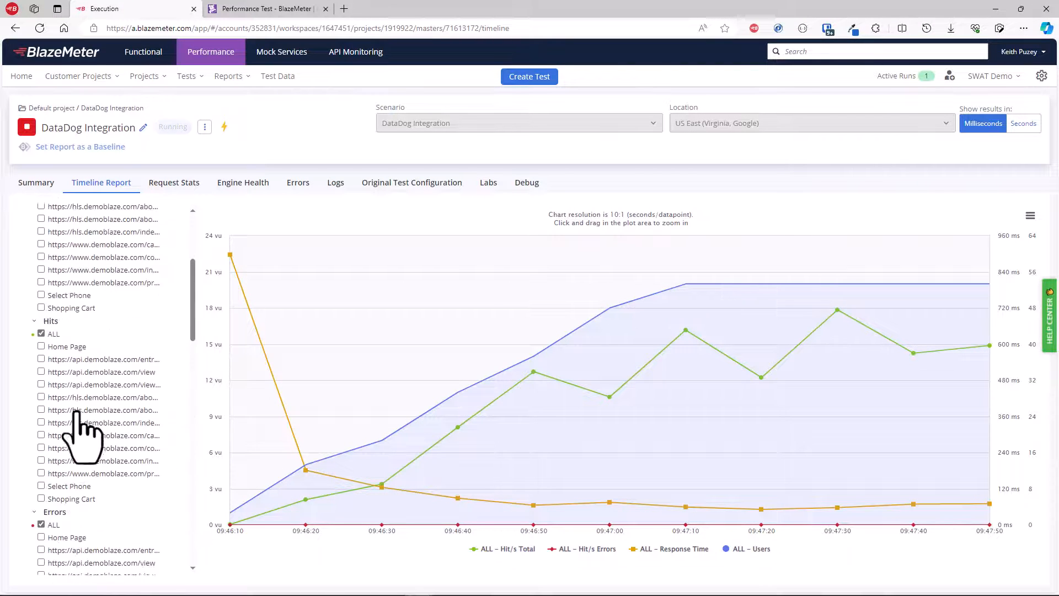
pyautogui.scroll(10, 77, 422)
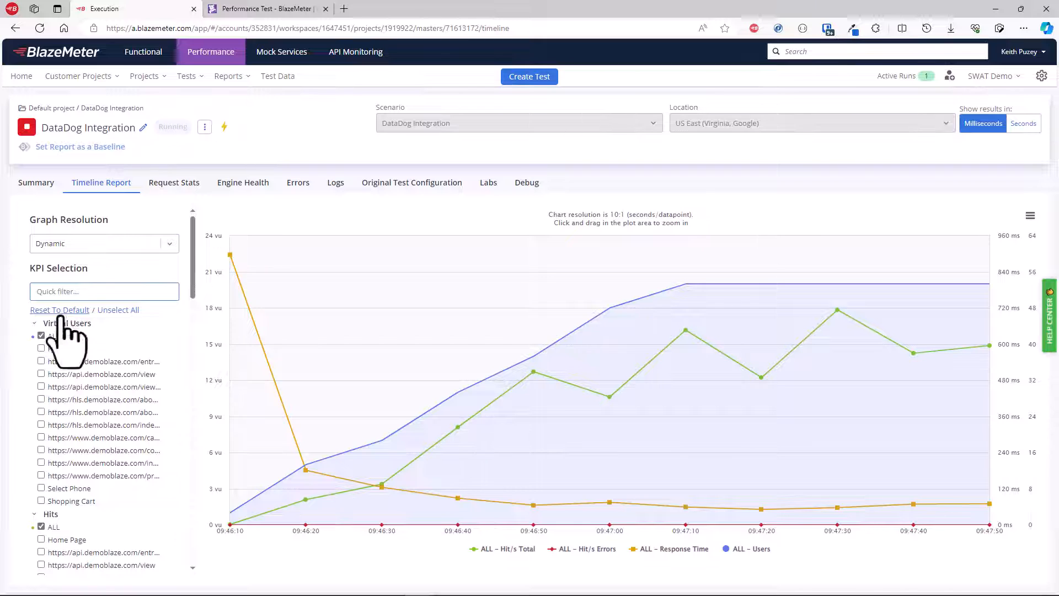
pyautogui.click(98, 312)
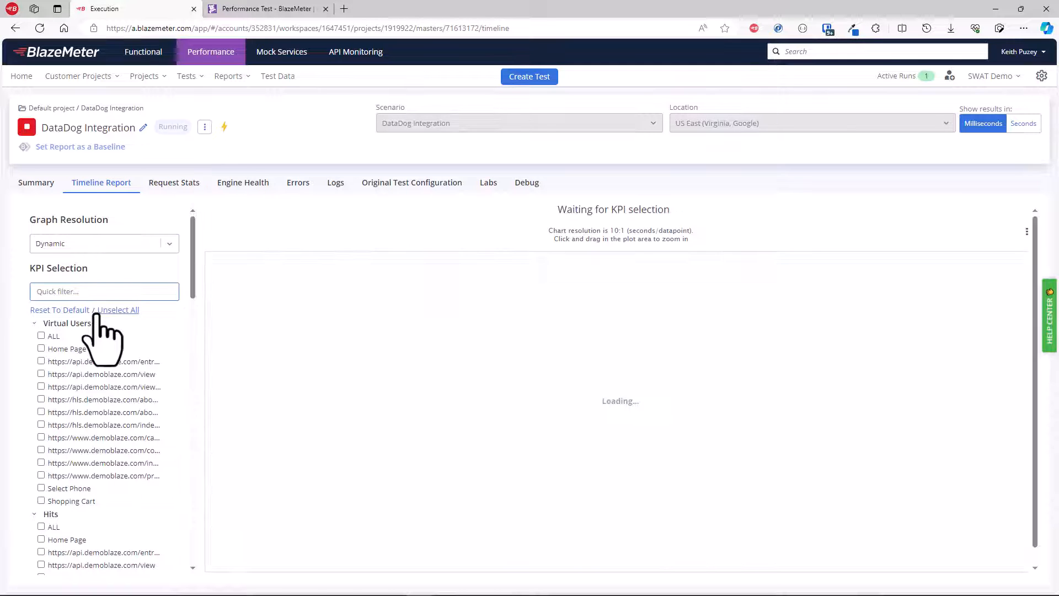
# - Plot system.net.bytes_sent, system.net.bytes_rcvd and the Shopping Cart average response time, and zoom the chart to about 09:46:55 to 09:48:01
pyautogui.scroll(-15, 88, 344)
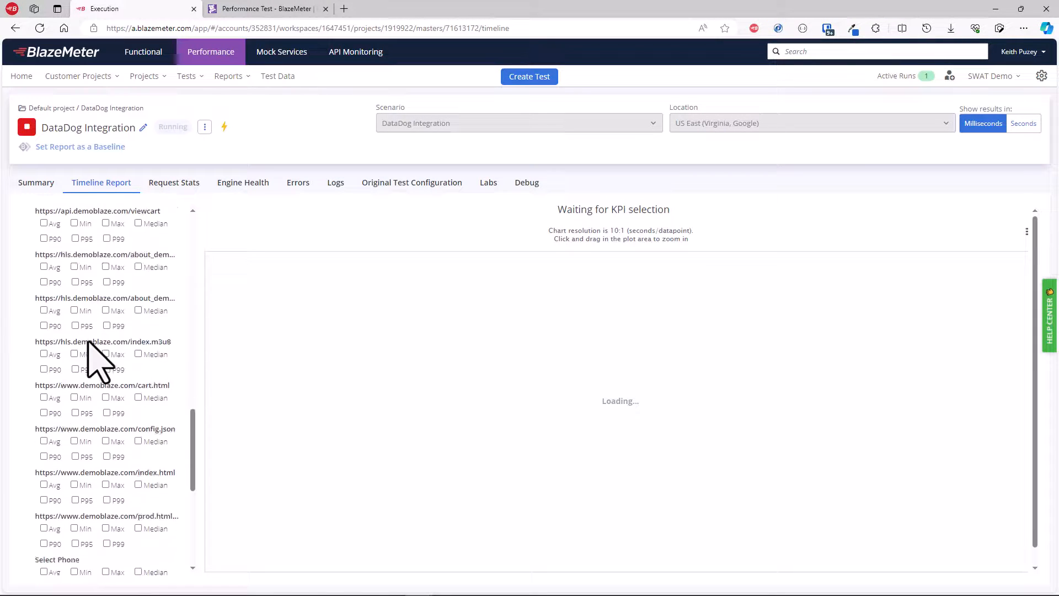
pyautogui.scroll(-6, 98, 375)
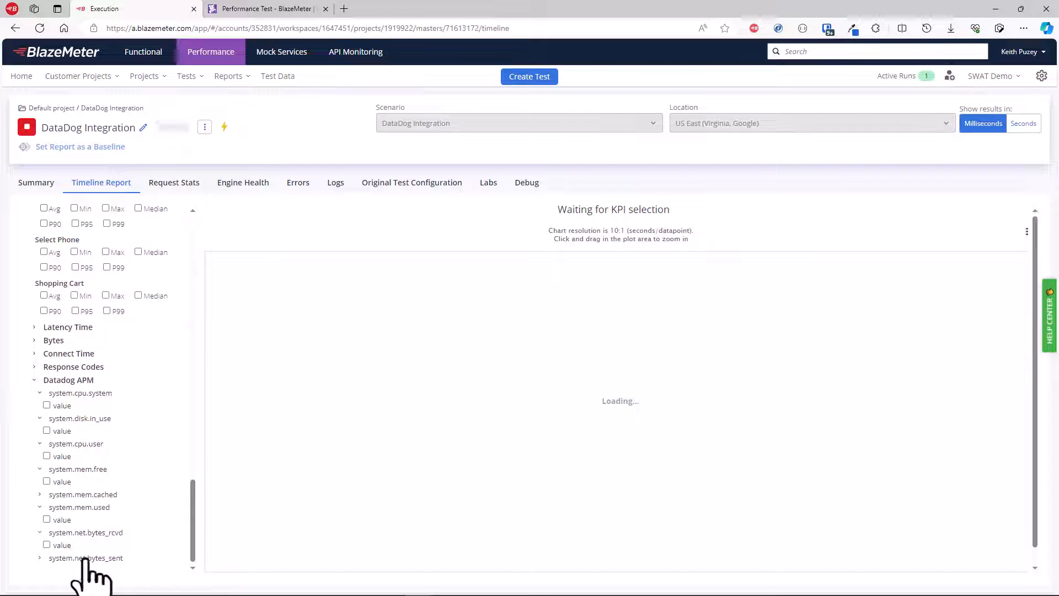
pyautogui.click(85, 558)
pyautogui.click(63, 571)
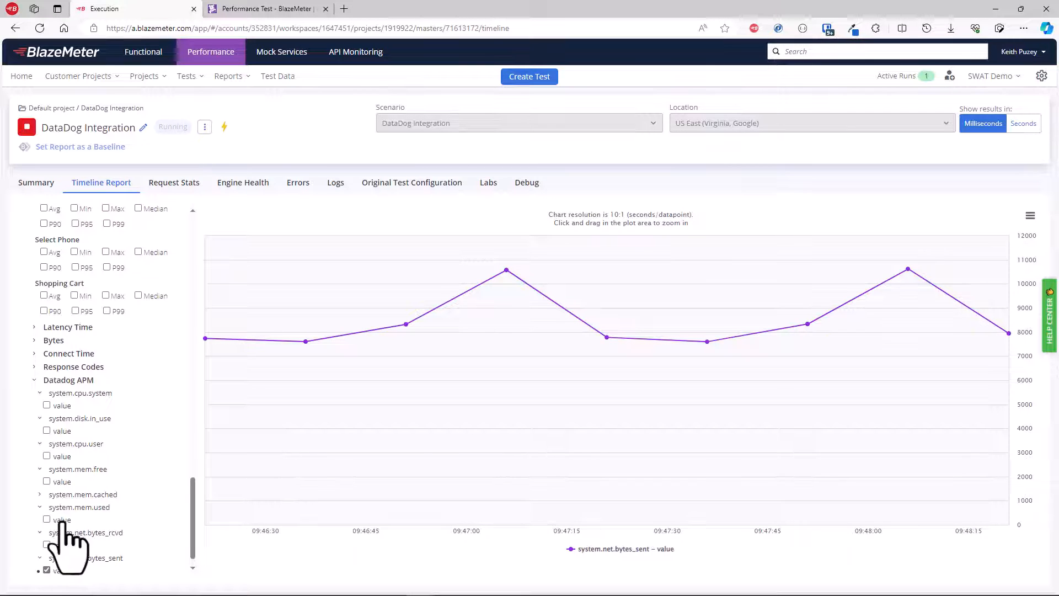
pyautogui.click(47, 545)
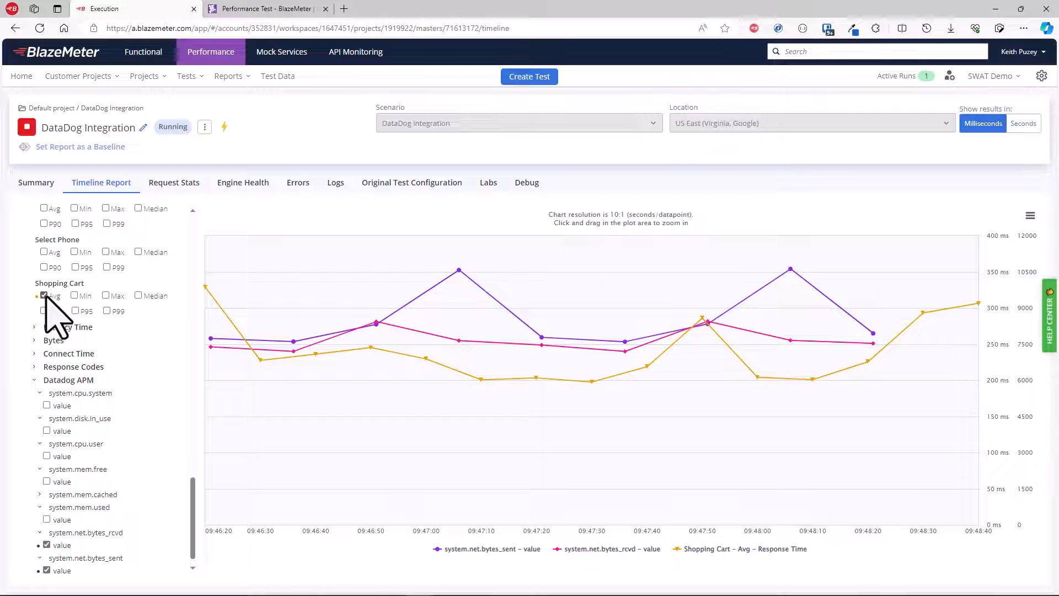
pyautogui.moveTo(400, 248); pyautogui.dragTo(762, 237)
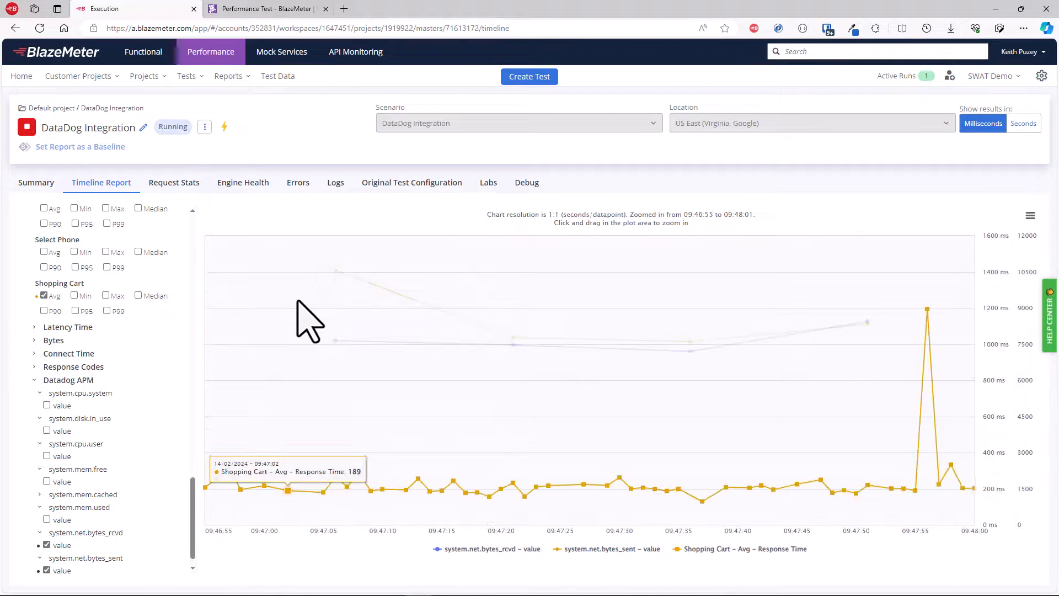
# - Switch to the Performance Test - BlazeMeter dashboard in Datadog and set its time range to Past 5 Minutes
pyautogui.click(296, 10)
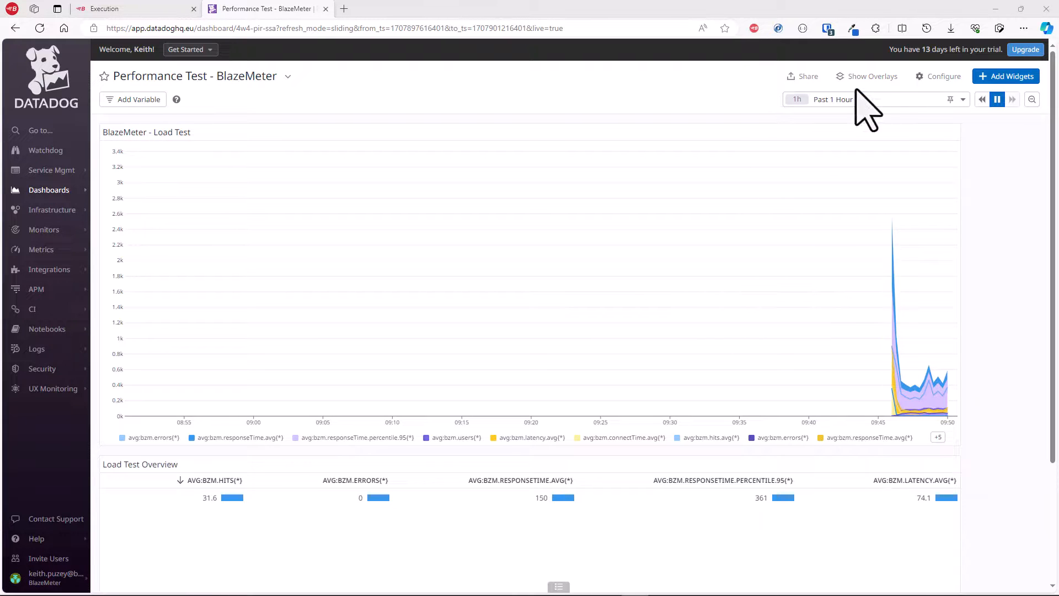
pyautogui.click(854, 101)
pyautogui.click(846, 113)
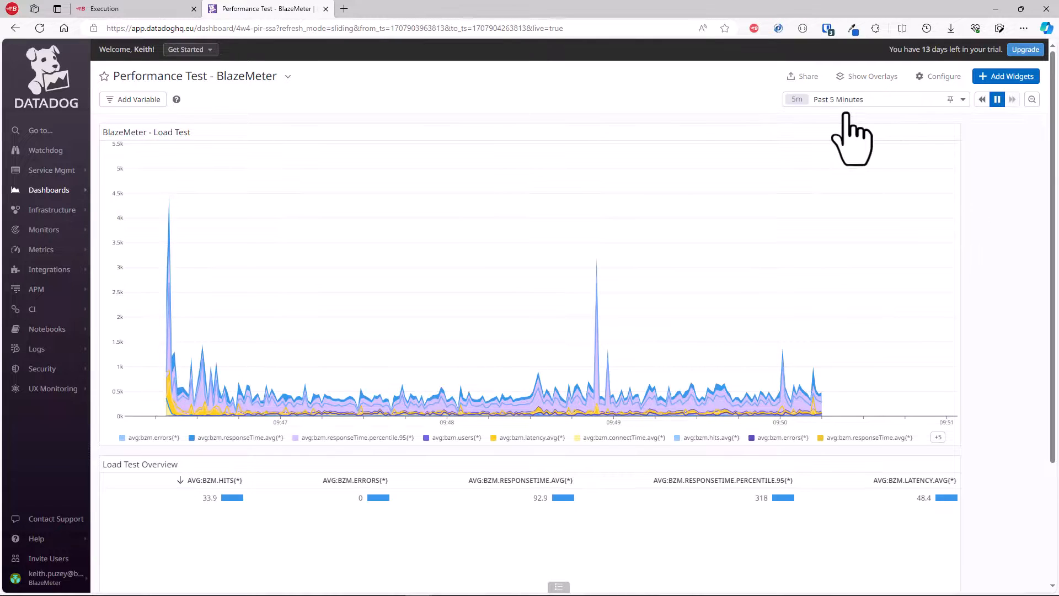
pyautogui.click(954, 132)
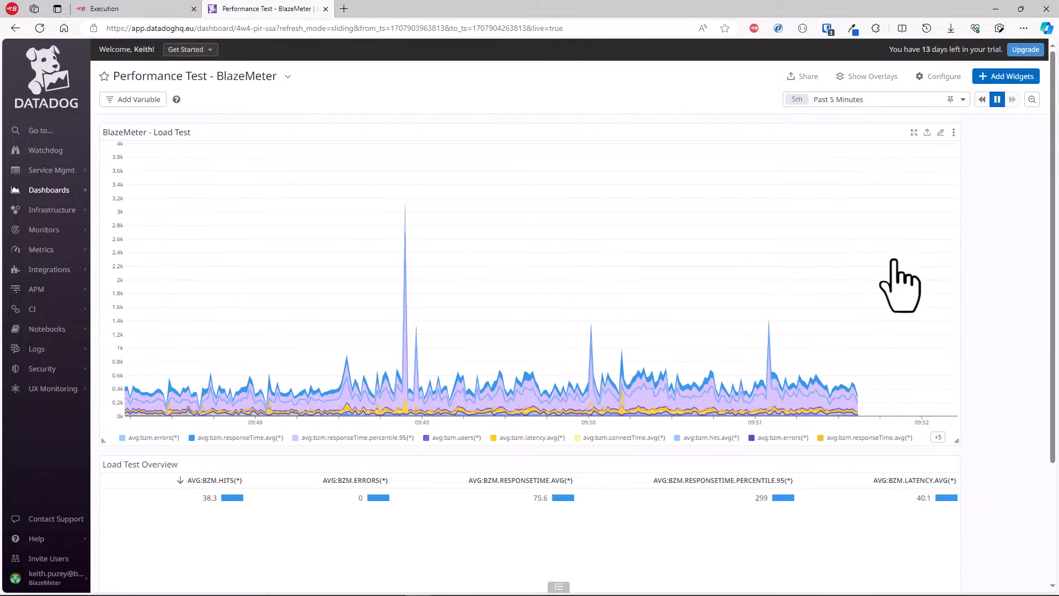